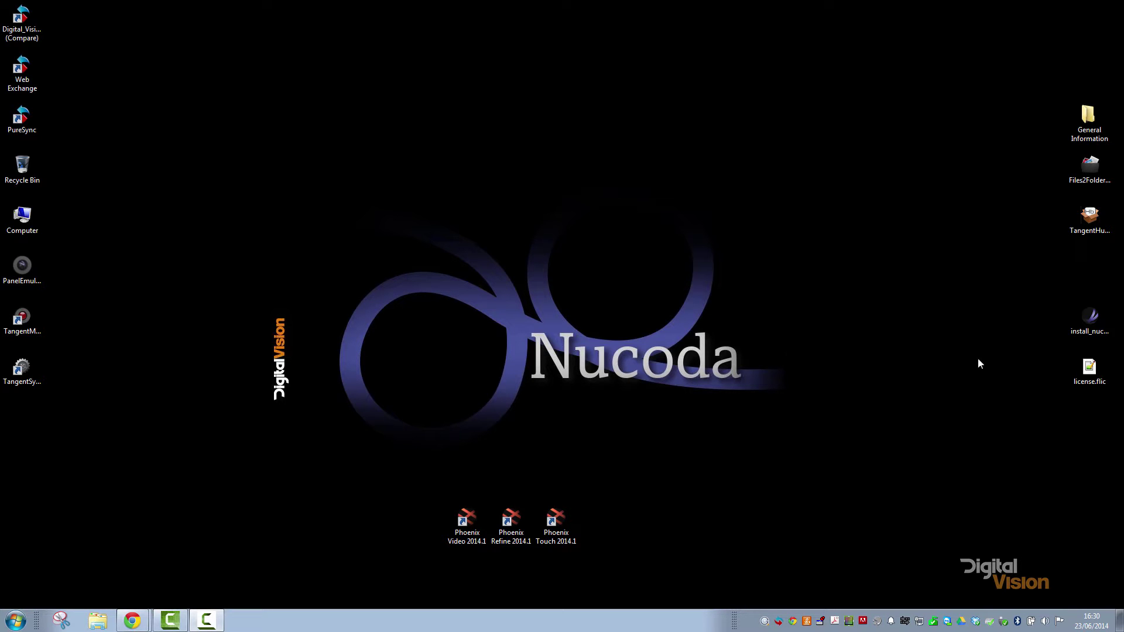
# Step: Copy the full Nucoda license line from the desktop license.flic in Notepad++, then close it
pyautogui.doubleClick(1088, 368)
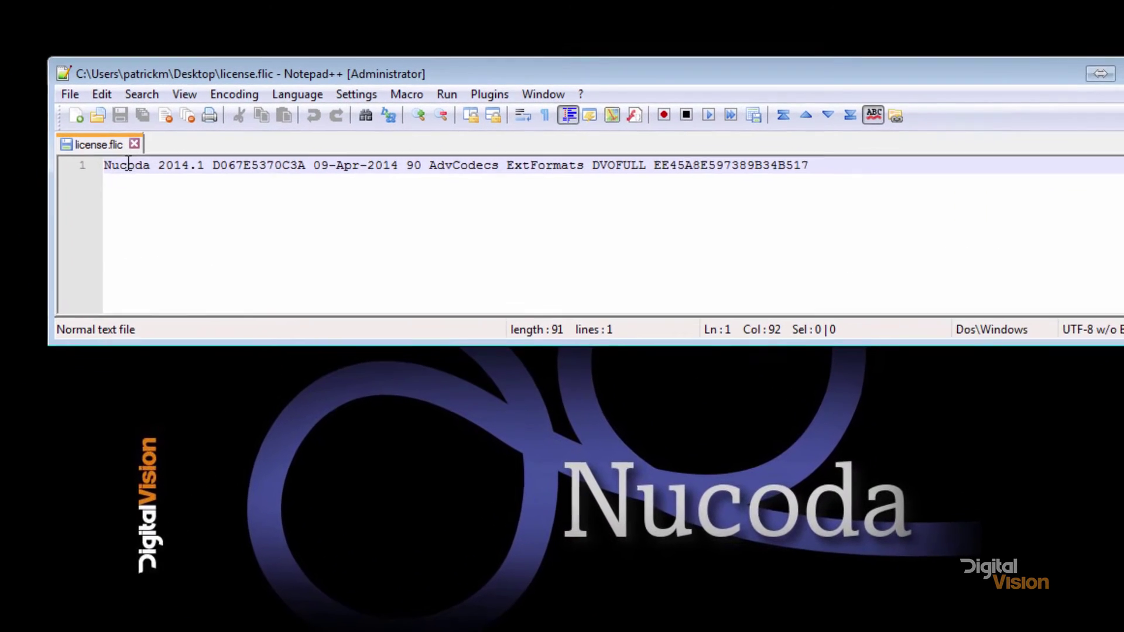
pyautogui.hotkey('ctrl', 'a')
pyautogui.click(758, 209)
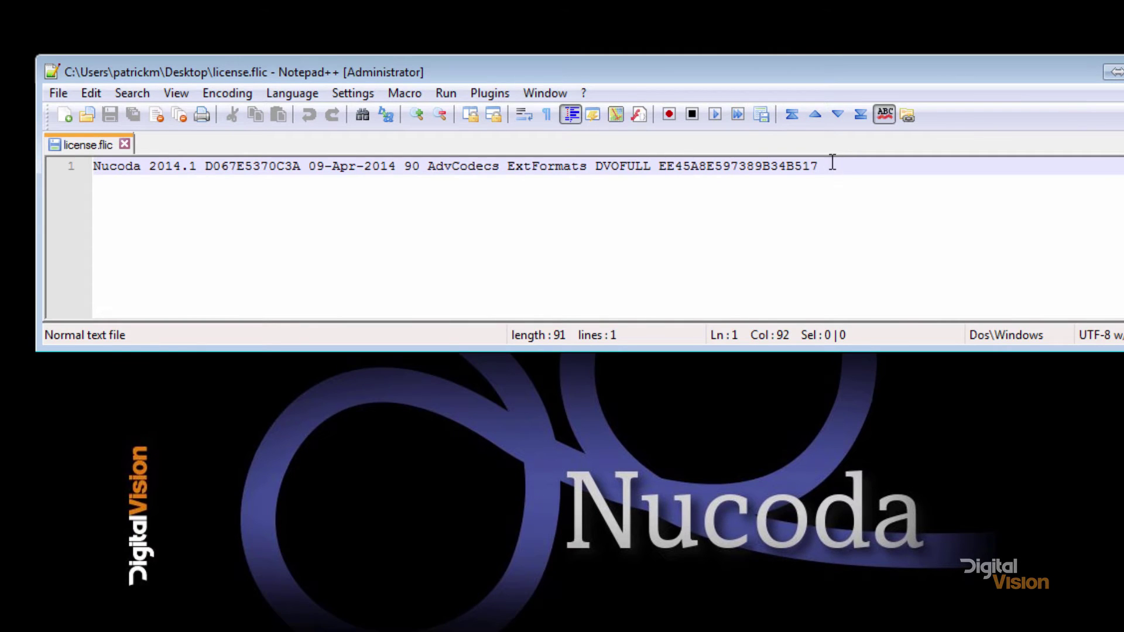
pyautogui.moveTo(832, 165); pyautogui.dragTo(93, 165)
pyautogui.click(1106, 77)
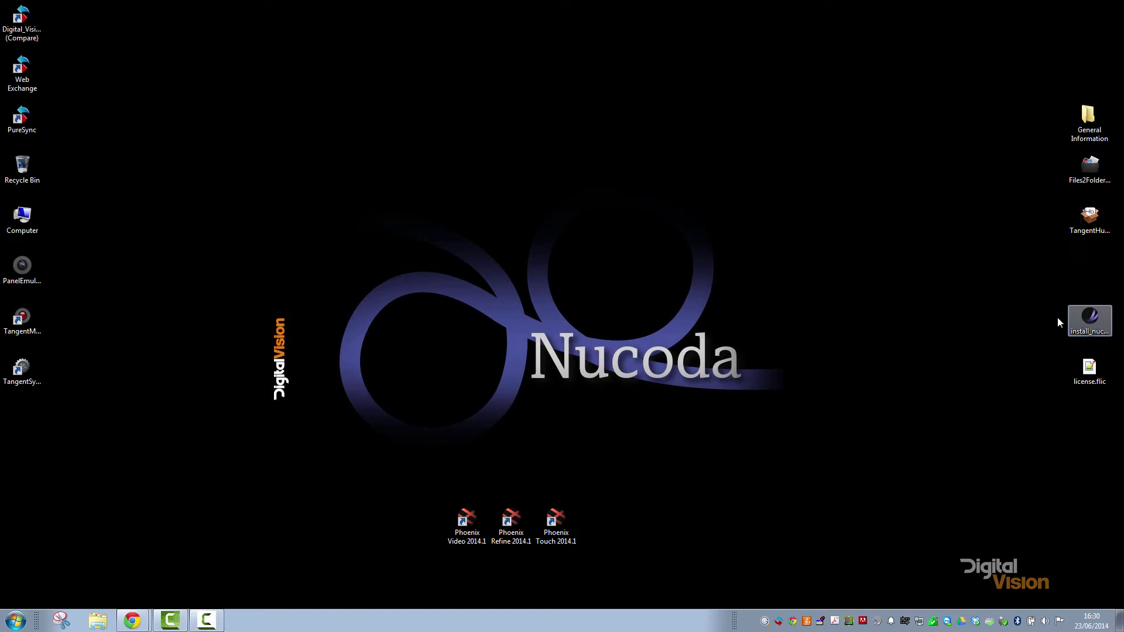
# Step: Run install_nucoda, pass the Information, Select Product and Additional Options pages, and install Nucoda 2014.1
pyautogui.doubleClick(1091, 321)
pyautogui.click(635, 404)
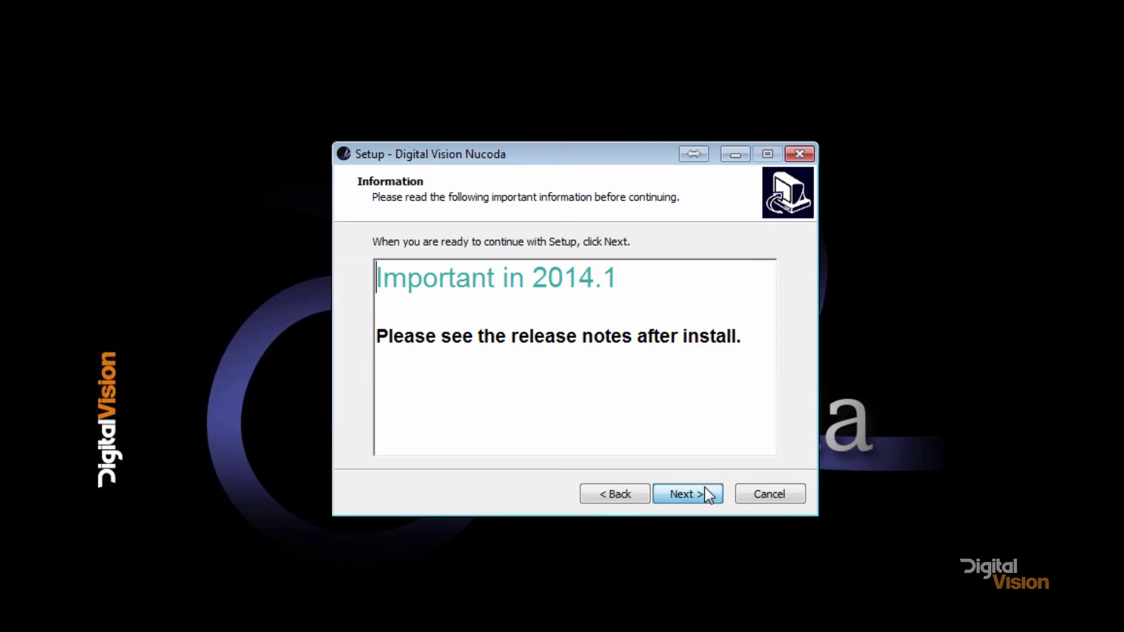
pyautogui.click(708, 494)
pyautogui.click(705, 493)
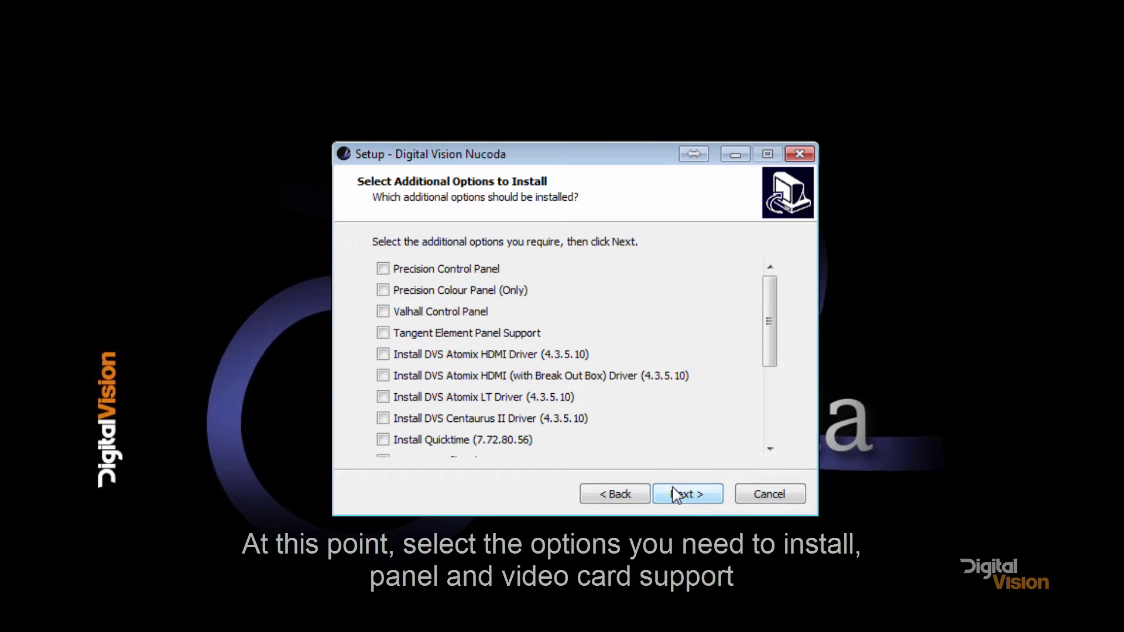
pyautogui.click(679, 495)
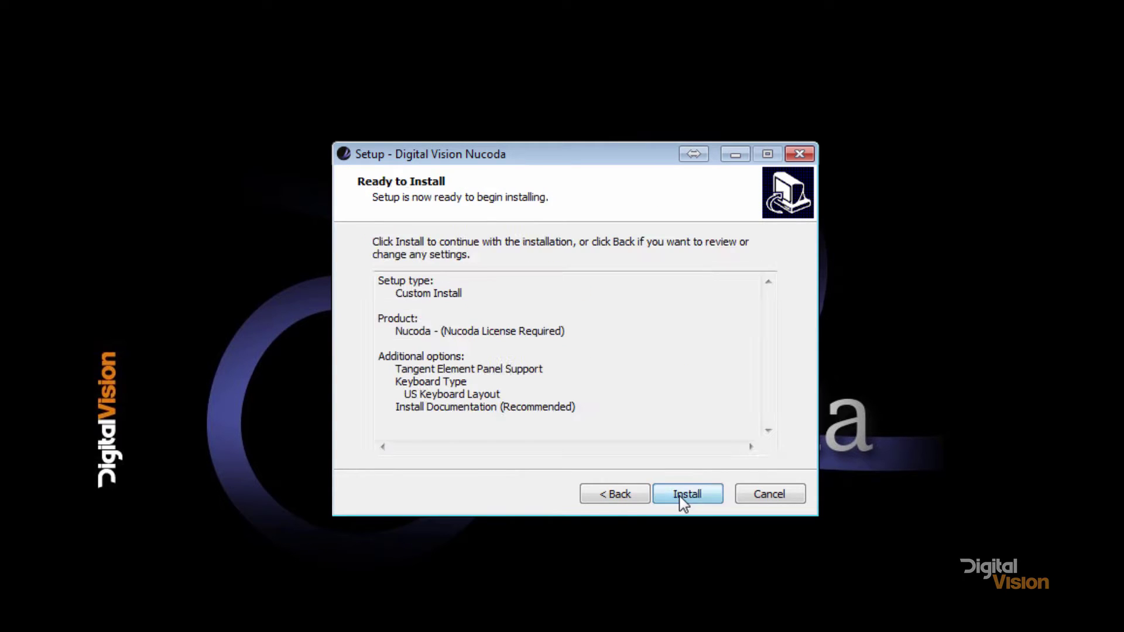
pyautogui.click(683, 498)
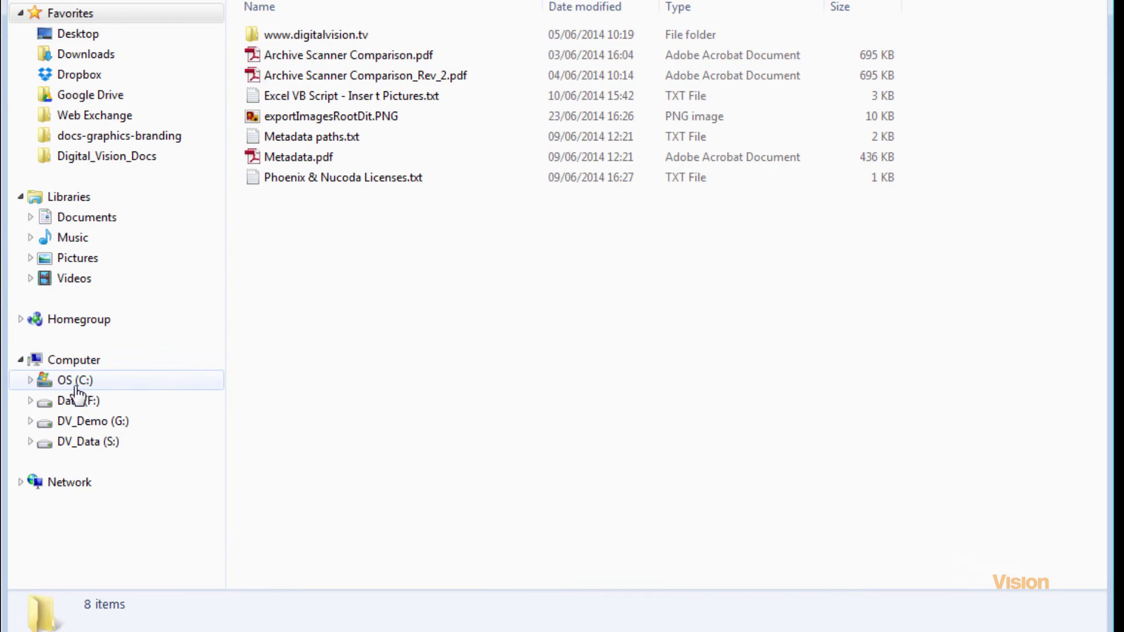
# Step: Browse C: and Program Files to locate the Nucoda and Phoenix folders, then return to C:
pyautogui.click(74, 384)
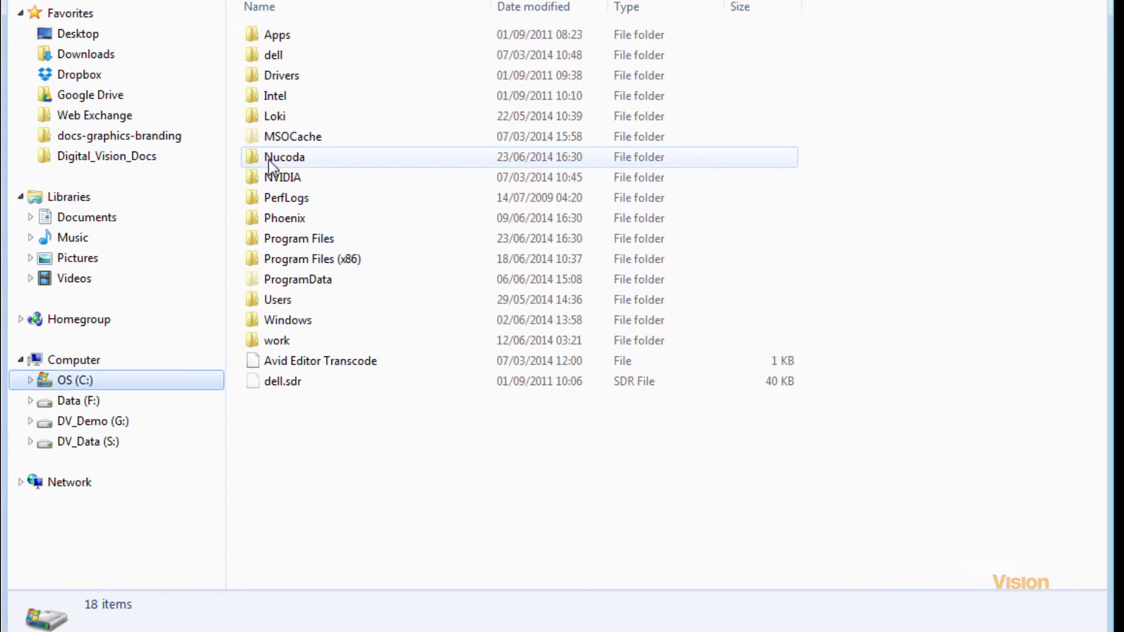
pyautogui.moveTo(269, 161)
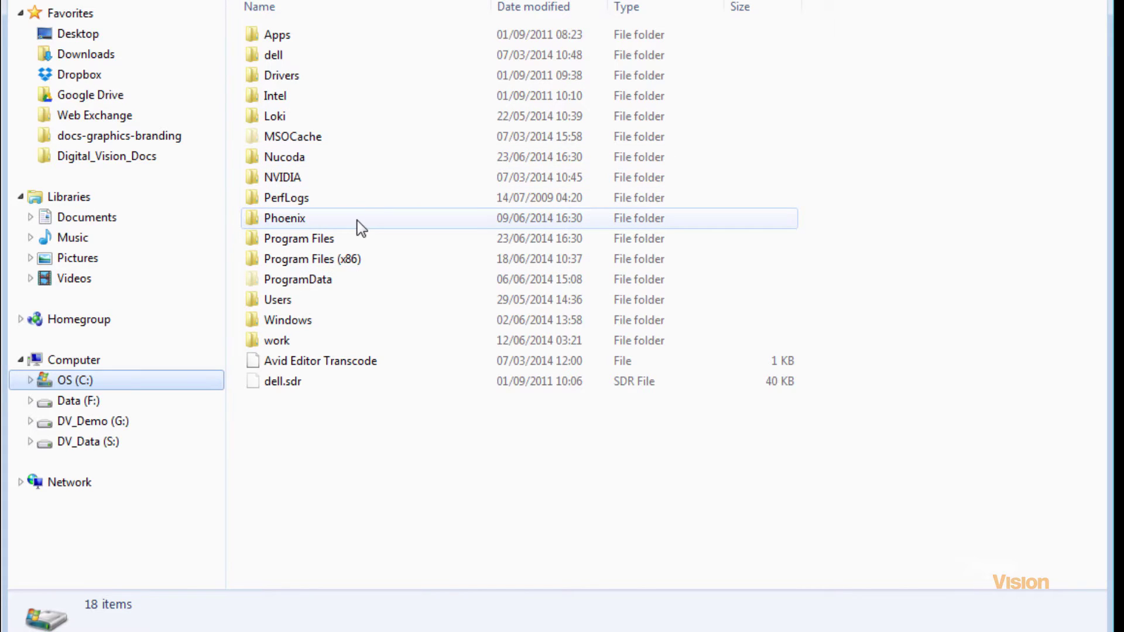
pyautogui.moveTo(358, 225)
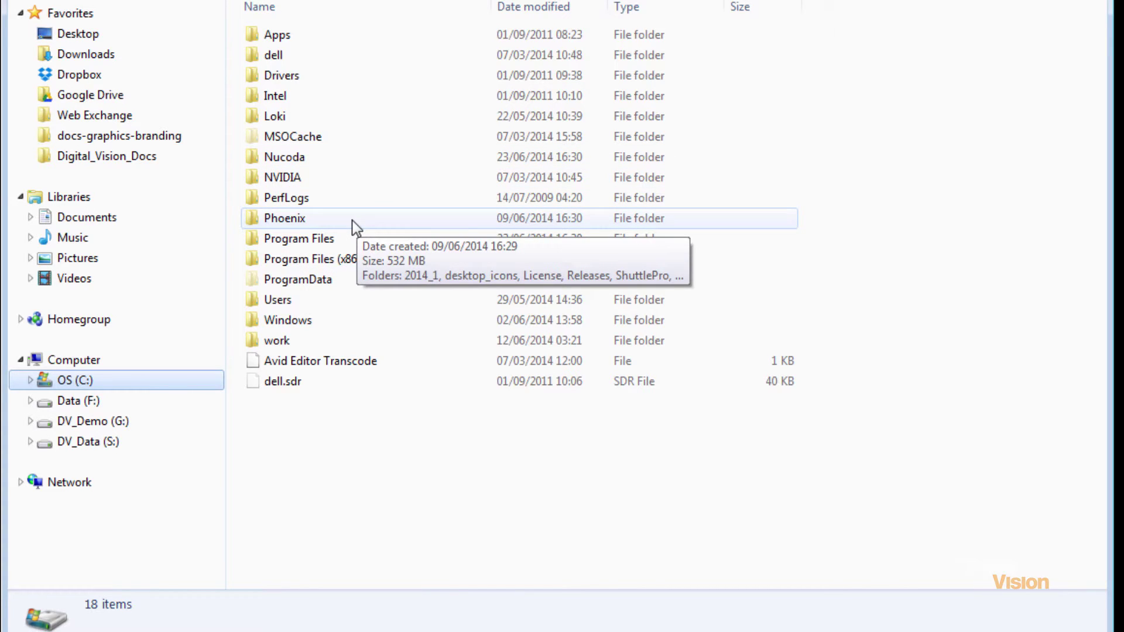
pyautogui.doubleClick(321, 246)
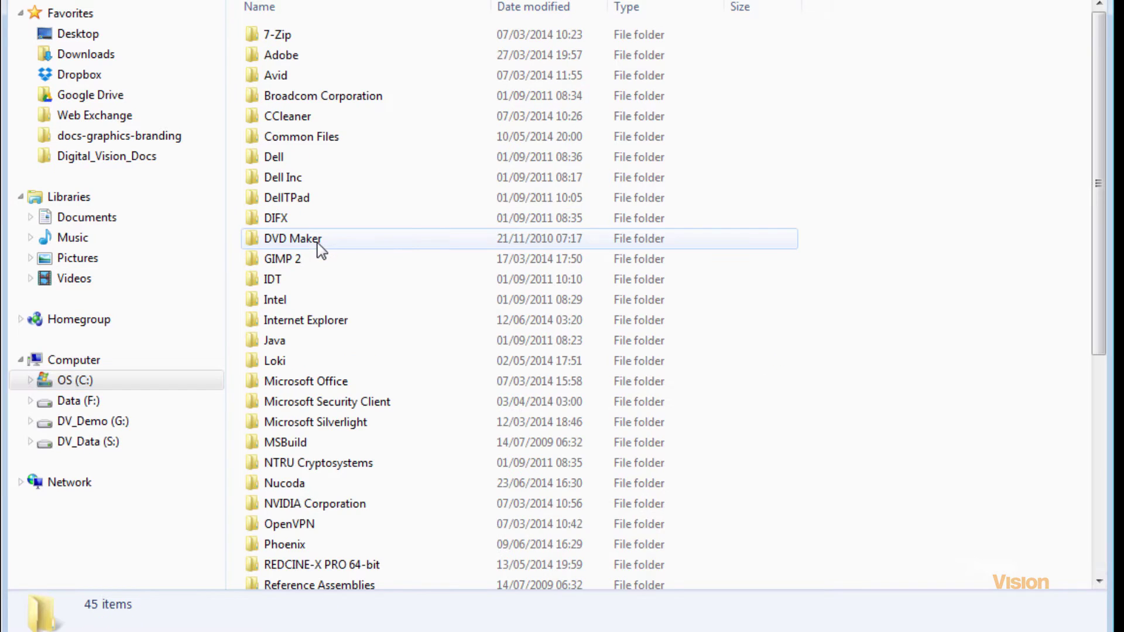
pyautogui.click(291, 491)
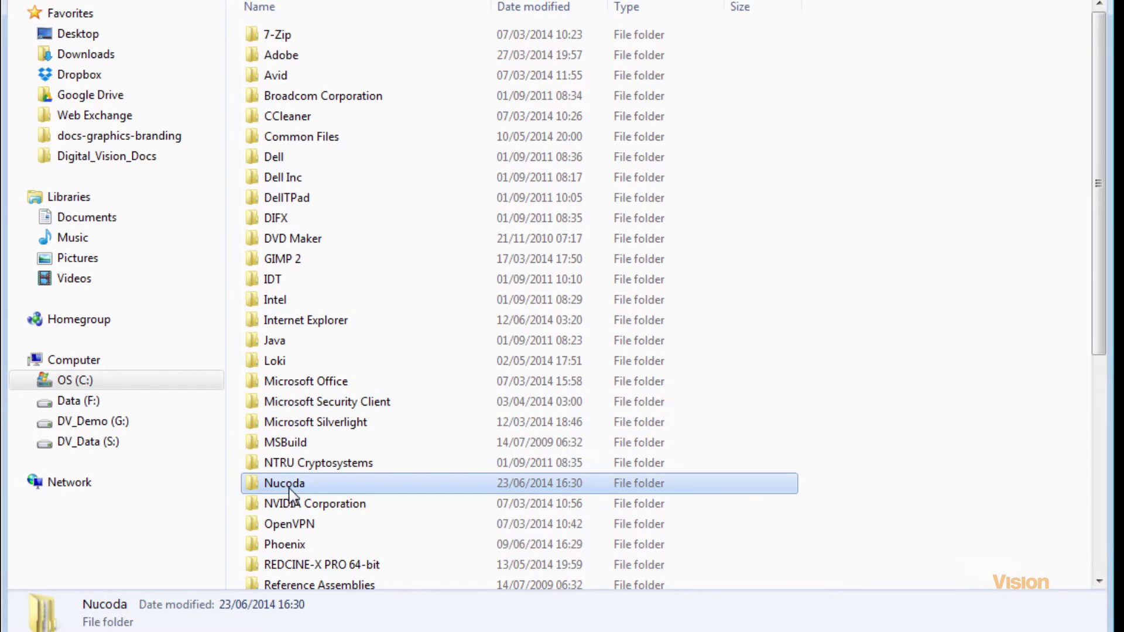
pyautogui.scroll(-1, 289, 487)
pyautogui.click(289, 497)
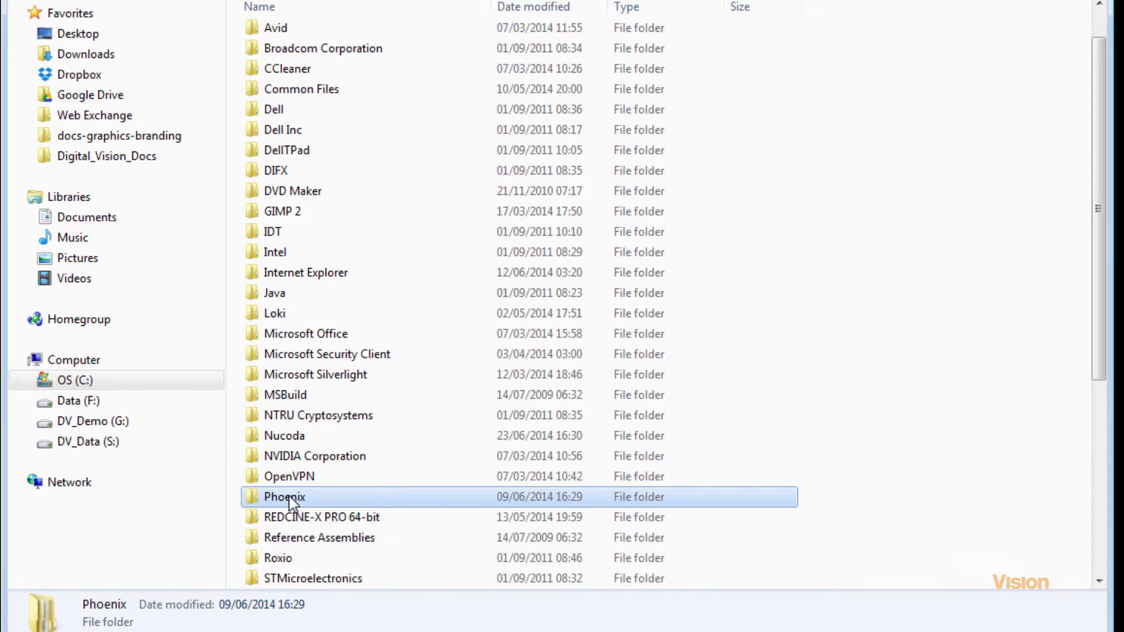
pyautogui.click(267, 443)
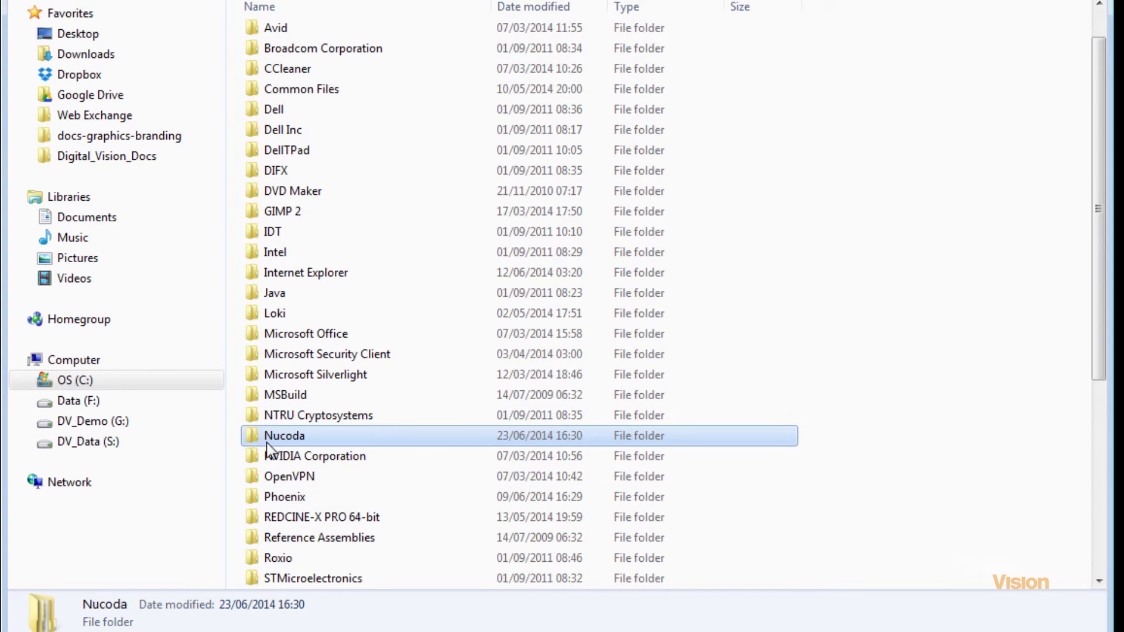
pyautogui.press('BackSpace')
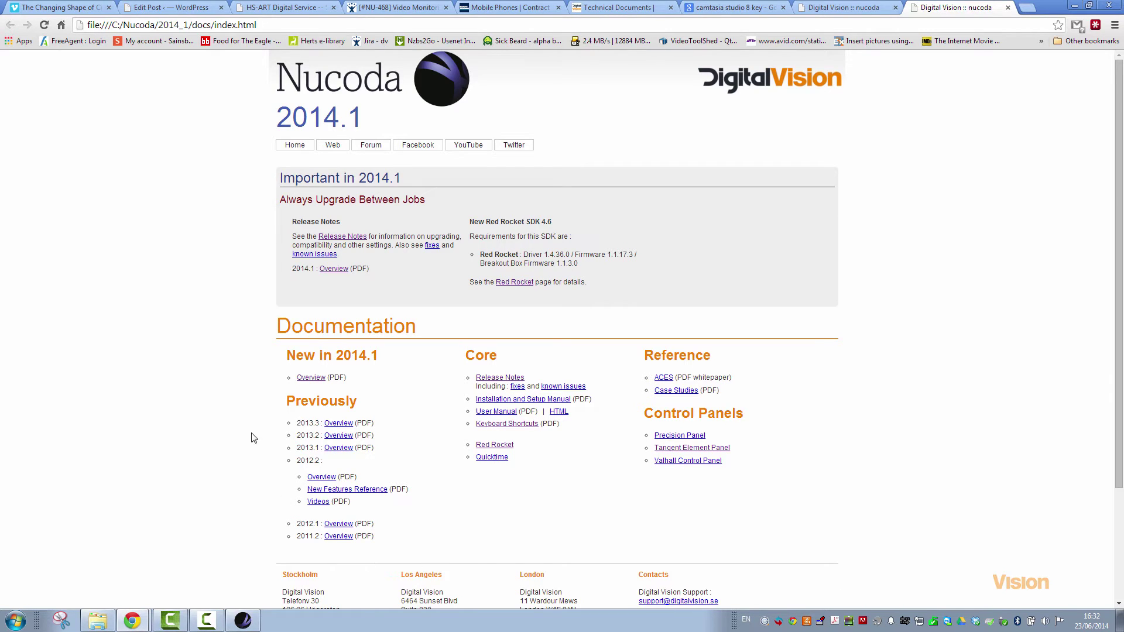
pyautogui.scroll(-3, 260, 168)
pyautogui.scroll(1, 255, 171)
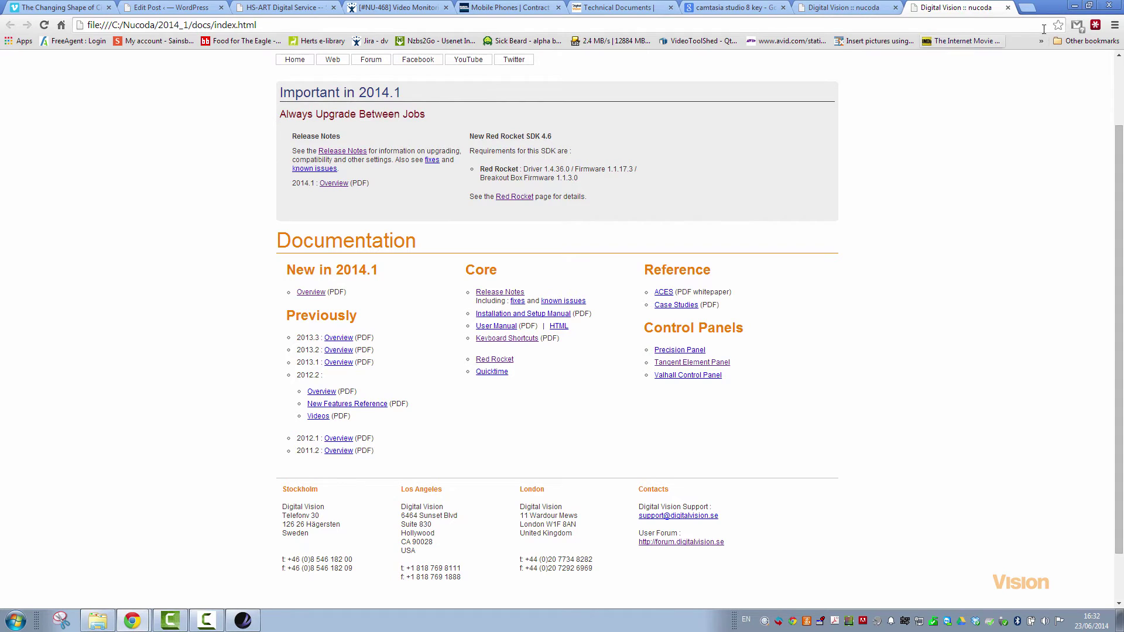
pyautogui.scroll(2, 252, 203)
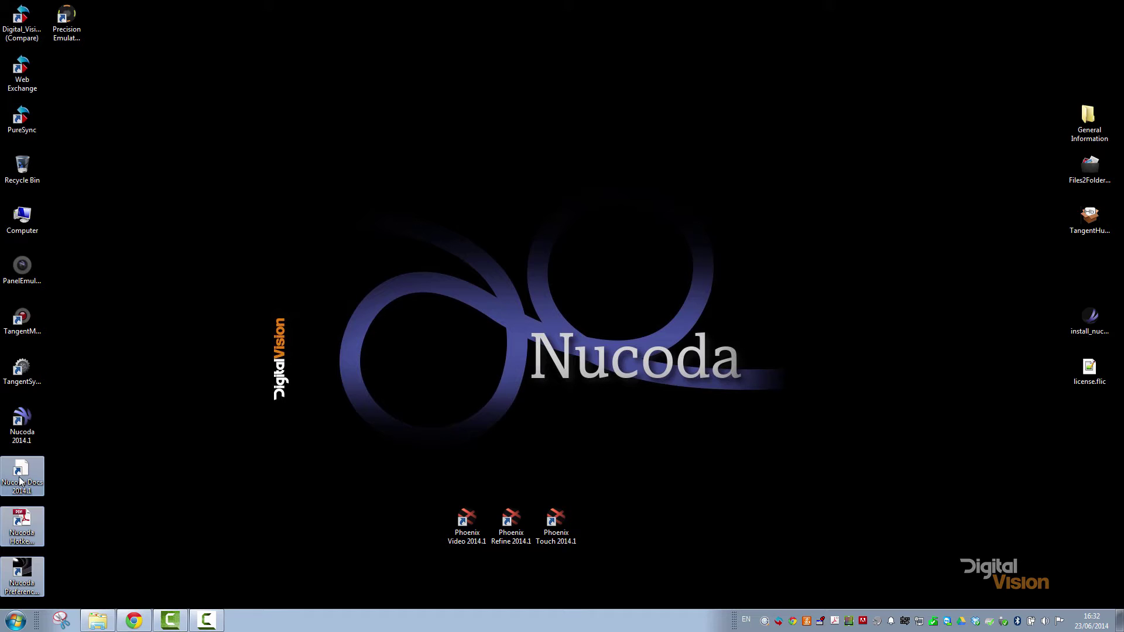
# Step: Arrange the four Nucoda shortcuts in a desktop column with Precision Emulator beneath them
pyautogui.moveTo(58, 410); pyautogui.dragTo(15, 591)
pyautogui.moveTo(879, 266); pyautogui.dragTo(833, 275)
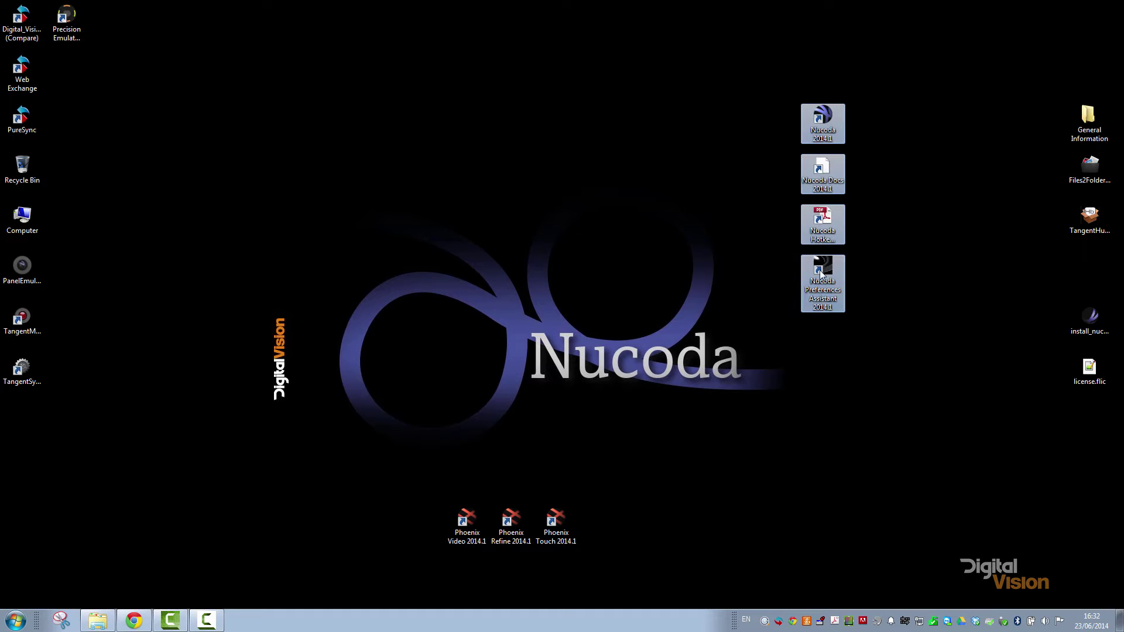
pyautogui.click(72, 32)
pyautogui.moveTo(822, 338); pyautogui.dragTo(823, 336)
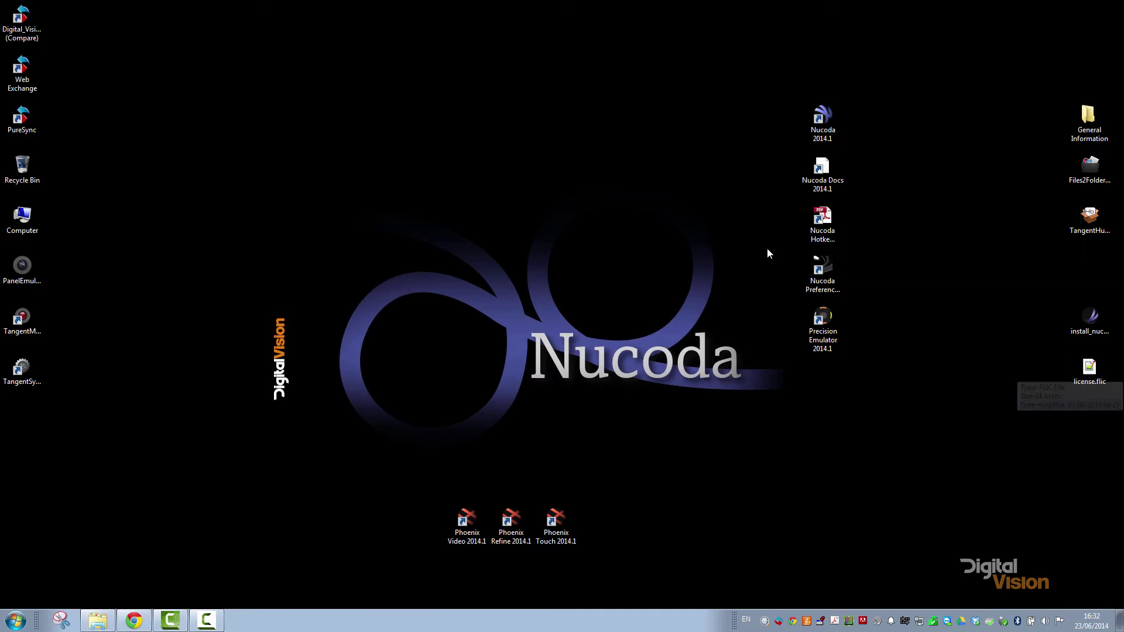
# Step: Navigate through Computer to the C:\Nucoda\License folder
pyautogui.doubleClick(22, 216)
pyautogui.doubleClick(444, 152)
pyautogui.click(401, 253)
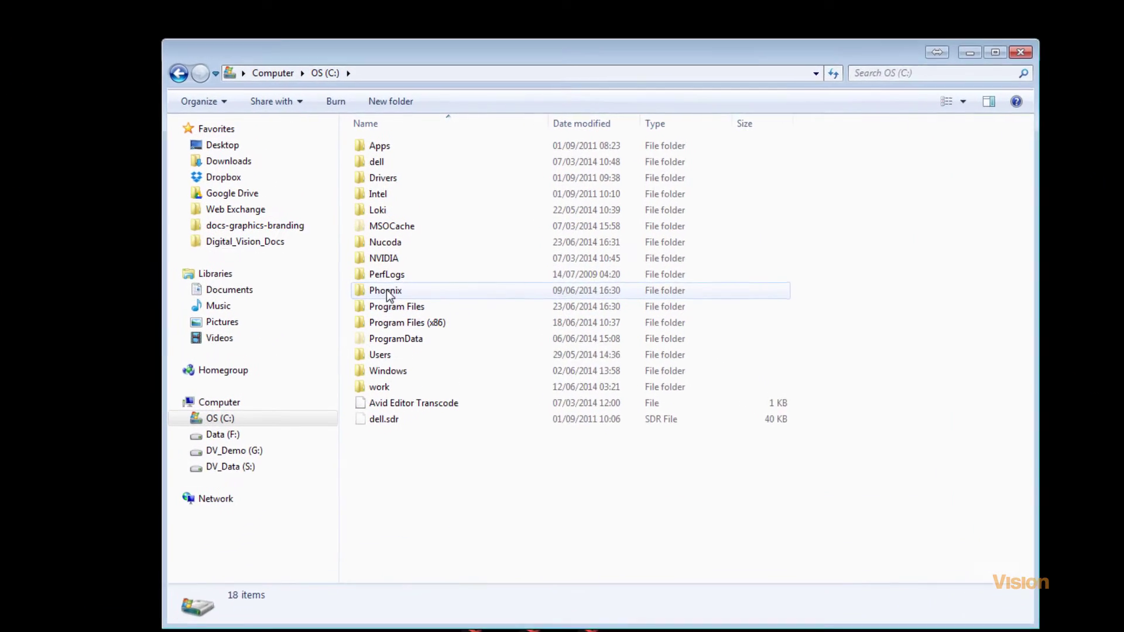
pyautogui.doubleClick(375, 257)
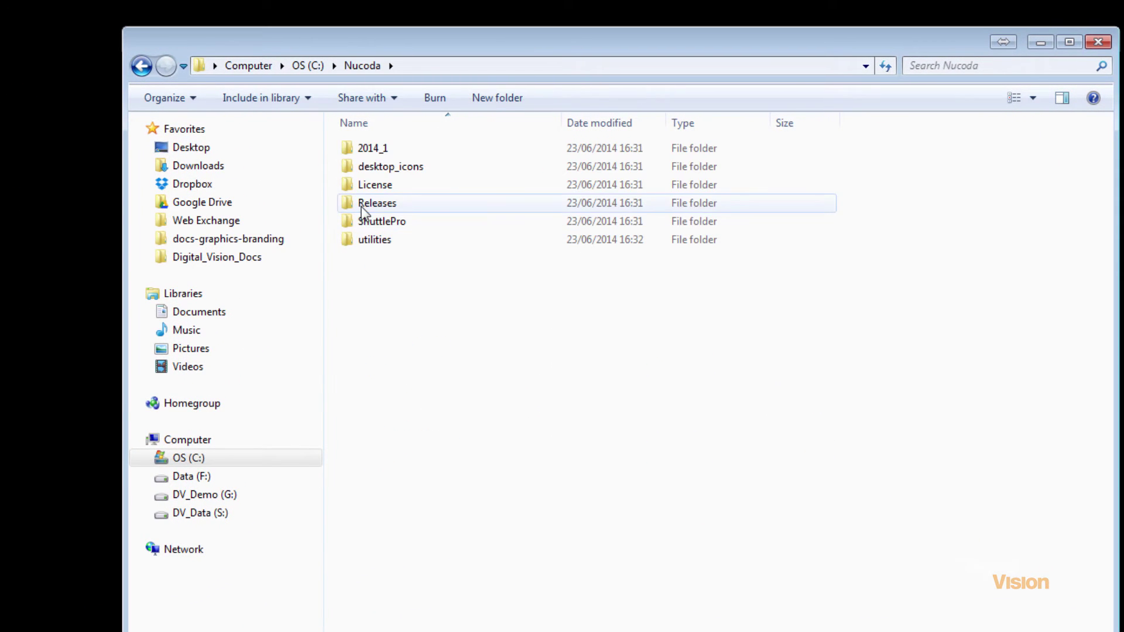
pyautogui.click(360, 188)
pyautogui.doubleClick(361, 186)
# Step: Paste the desktop license line into the empty C:\Nucoda\License\license.flic and save it
pyautogui.doubleClick(351, 153)
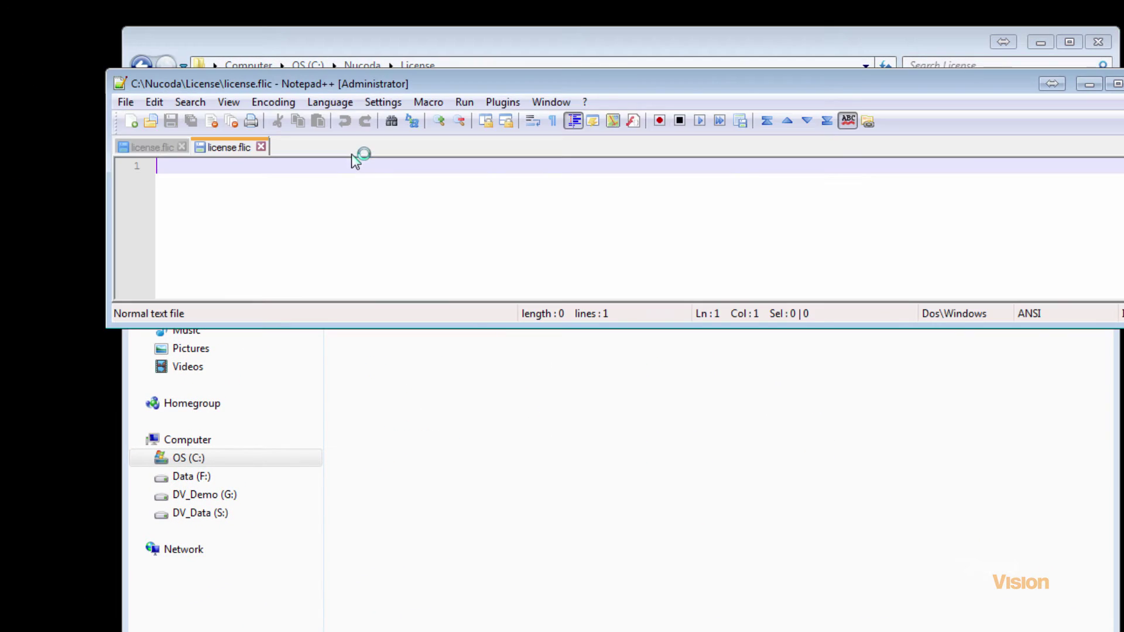
pyautogui.moveTo(208, 326); pyautogui.dragTo(209, 551)
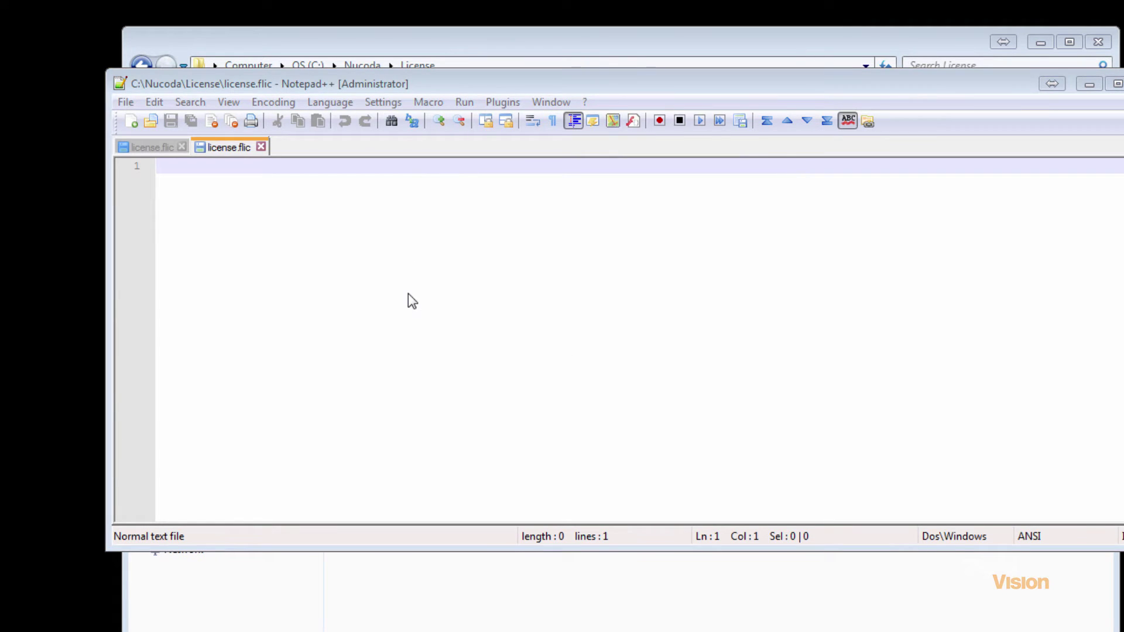
pyautogui.hotkey('ctrl', 'Tab')
pyautogui.moveTo(792, 165); pyautogui.dragTo(155, 166)
pyautogui.hotkey('ctrl', 'c')
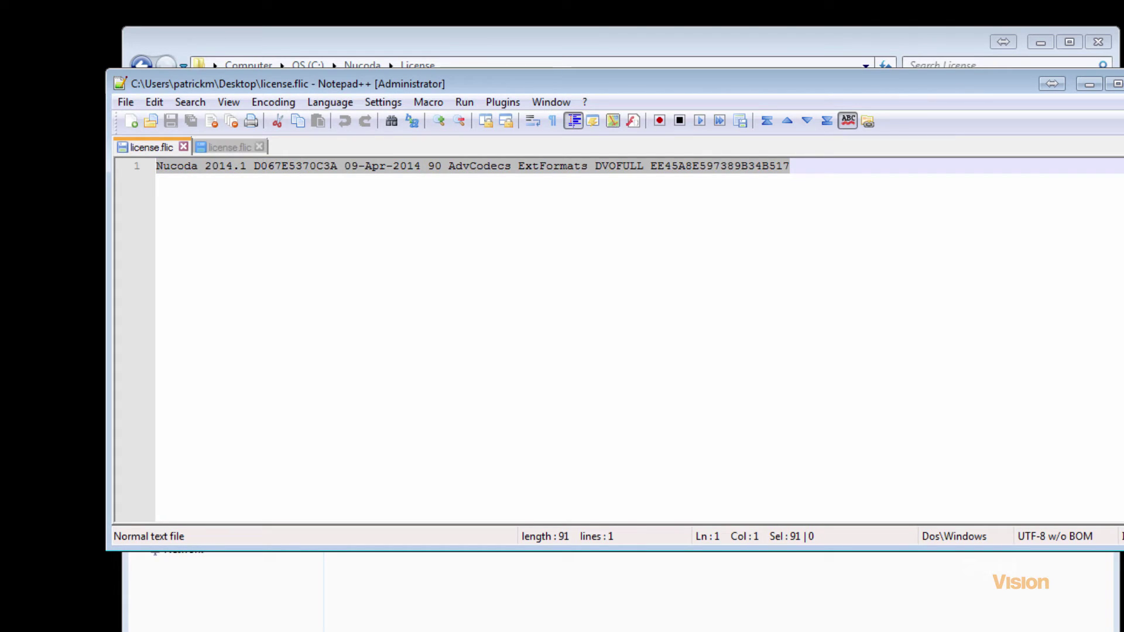
pyautogui.click(225, 148)
pyautogui.hotkey('ctrl', 'v')
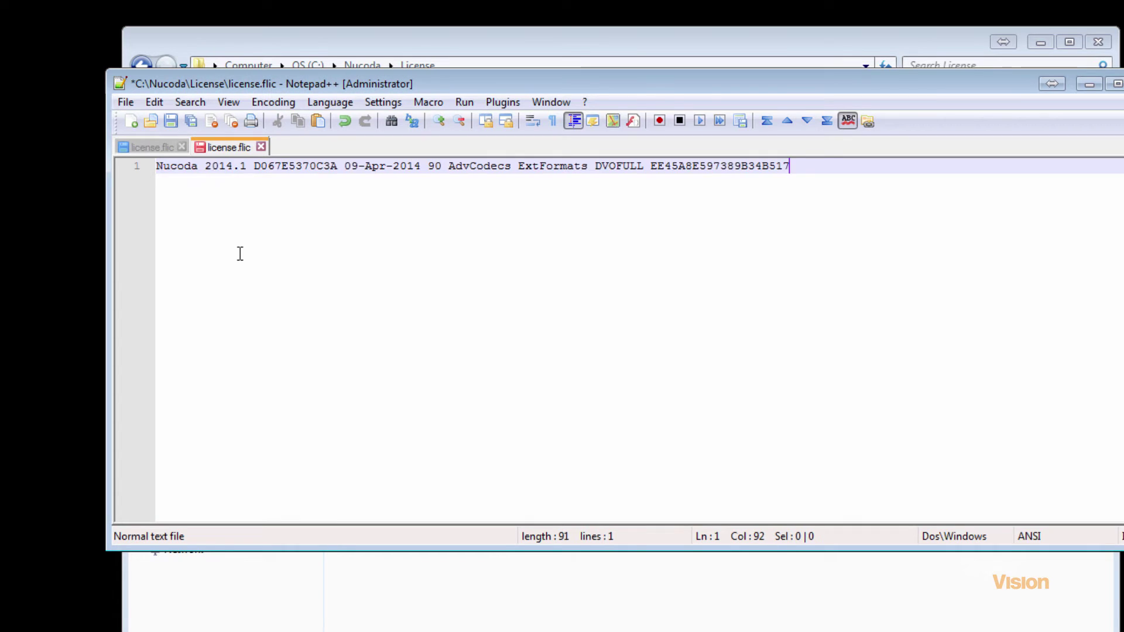
pyautogui.click(171, 122)
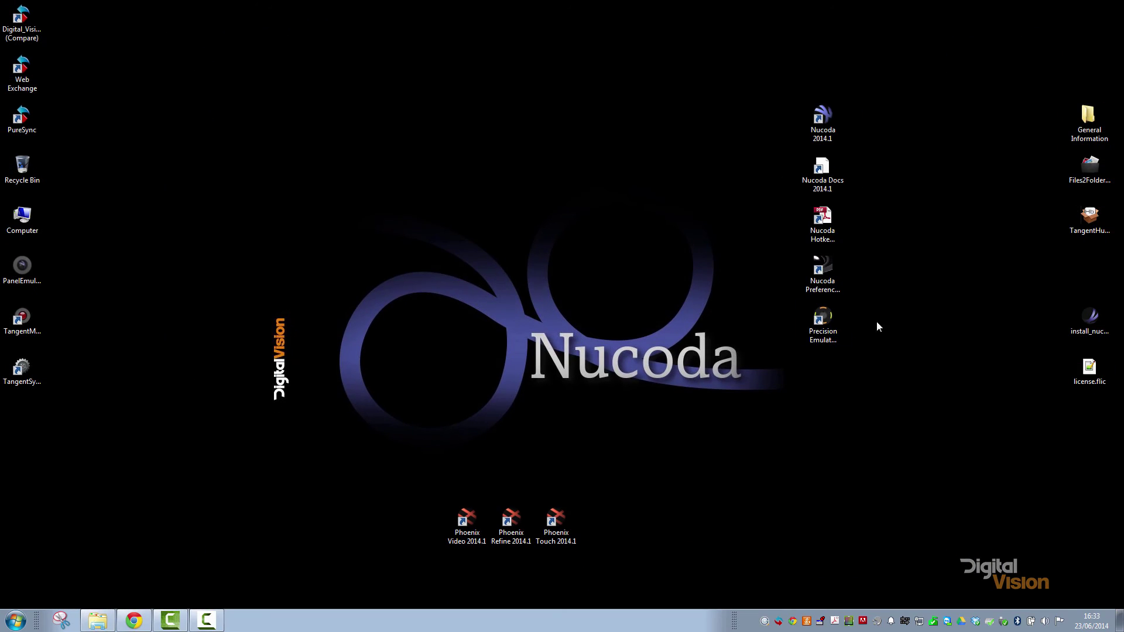
# Step: Launch Nucoda 2014.1 from the desktop, accept the license agreement, and log in as Default
pyautogui.doubleClick(825, 138)
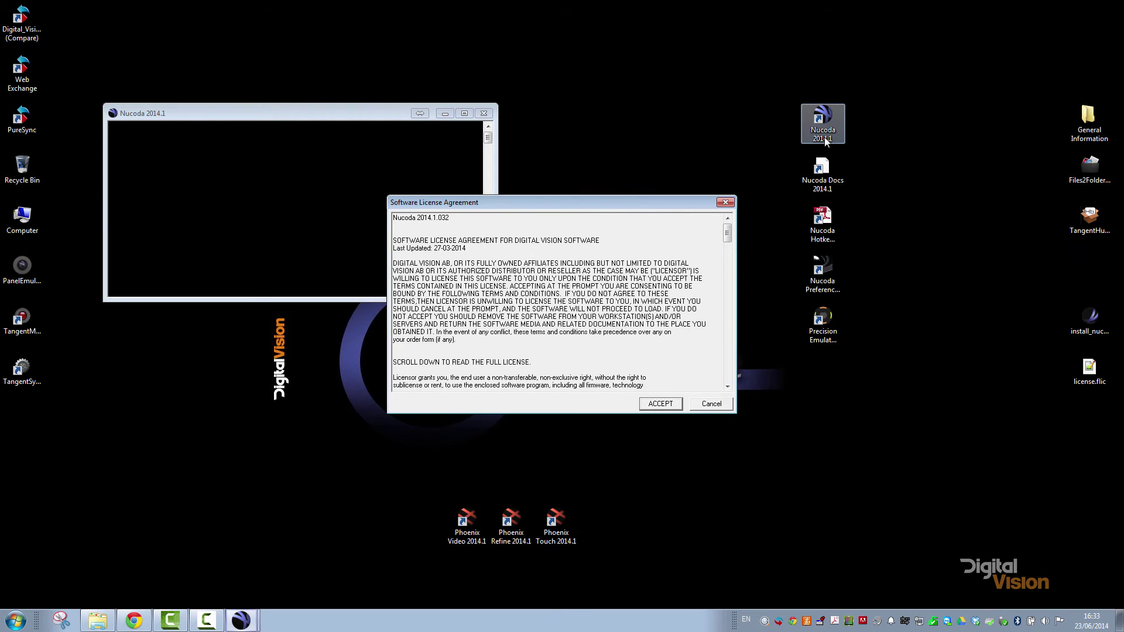
pyautogui.click(647, 405)
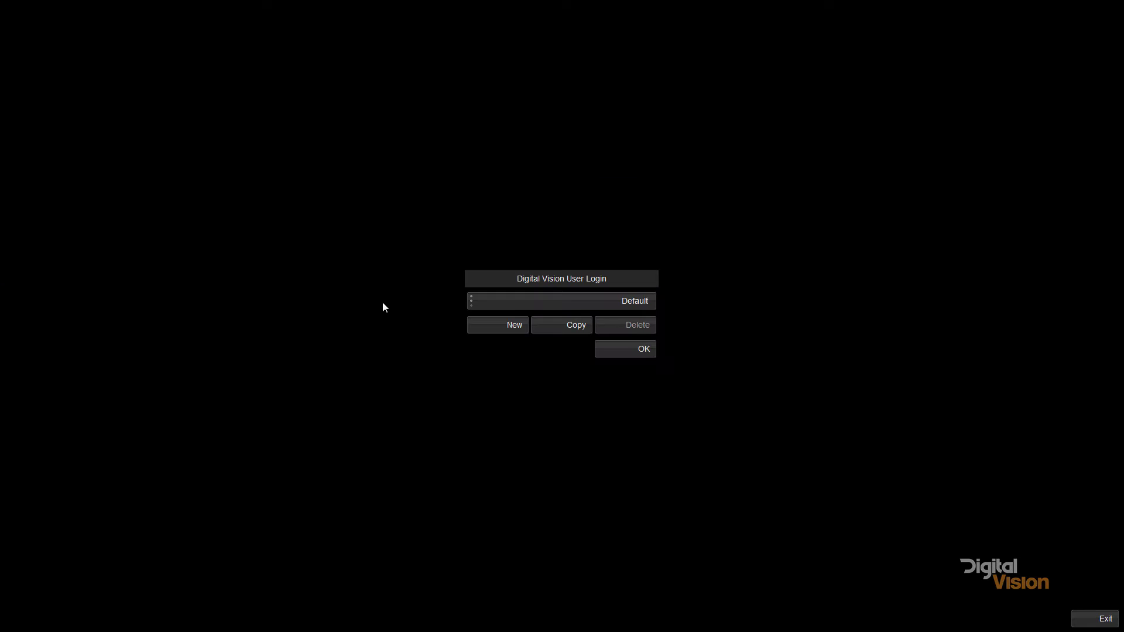
pyautogui.click(610, 351)
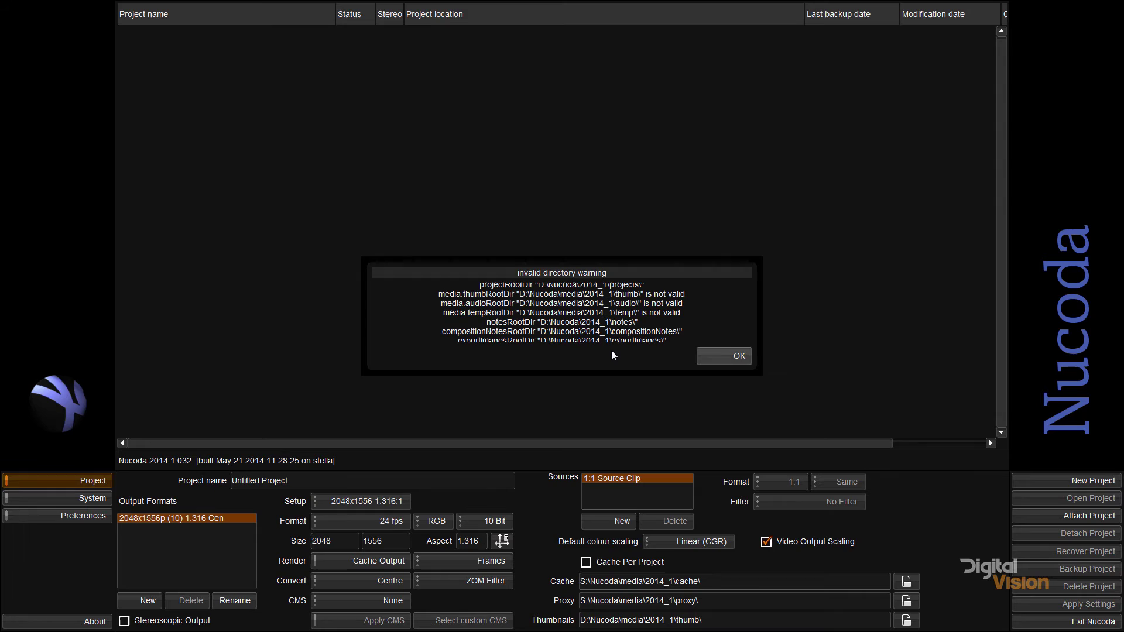
# Step: Dismiss the invalid D:\Nucoda directories warning and exit Nucoda
pyautogui.click(739, 356)
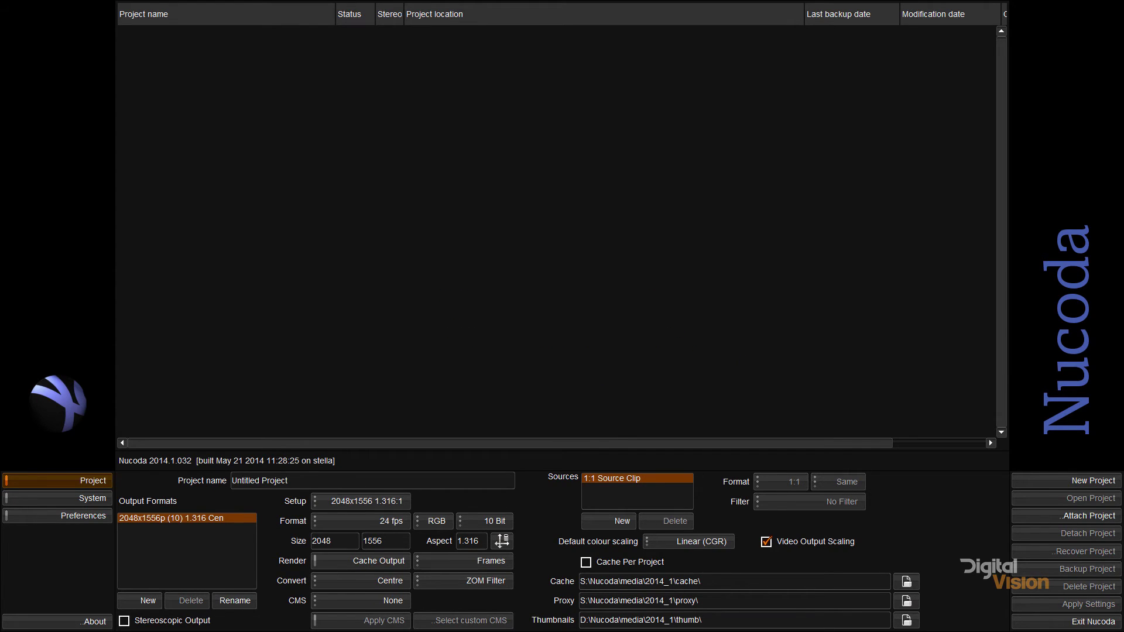
pyautogui.click(1093, 622)
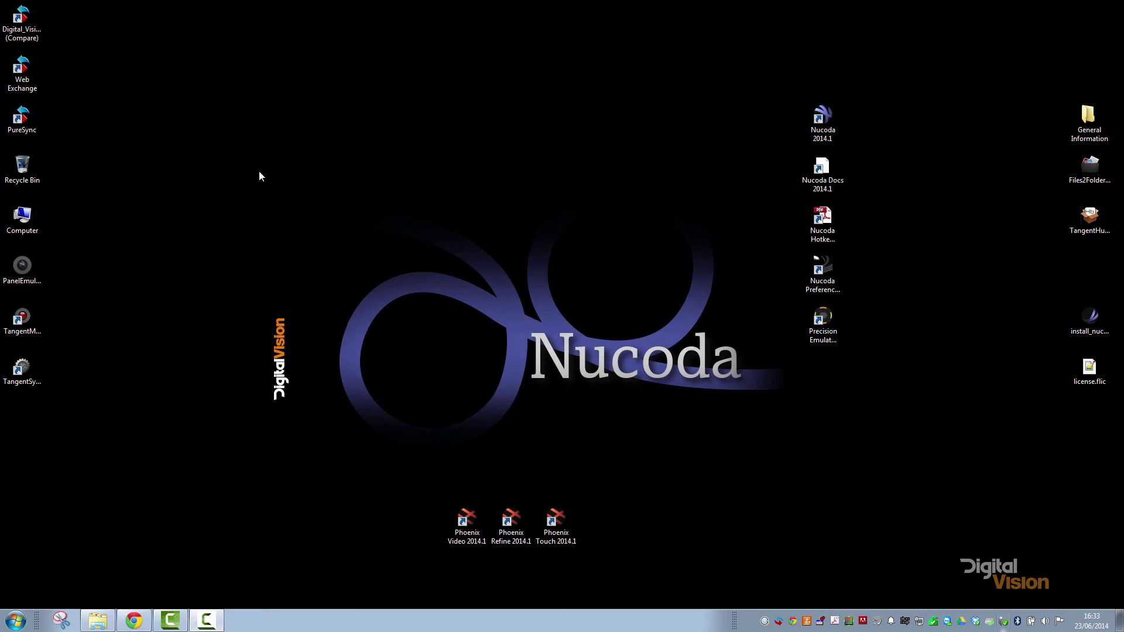
# Step: Navigate from Computer to C:\Nucoda\2014_1\root\Users\AllUsers
pyautogui.doubleClick(22, 219)
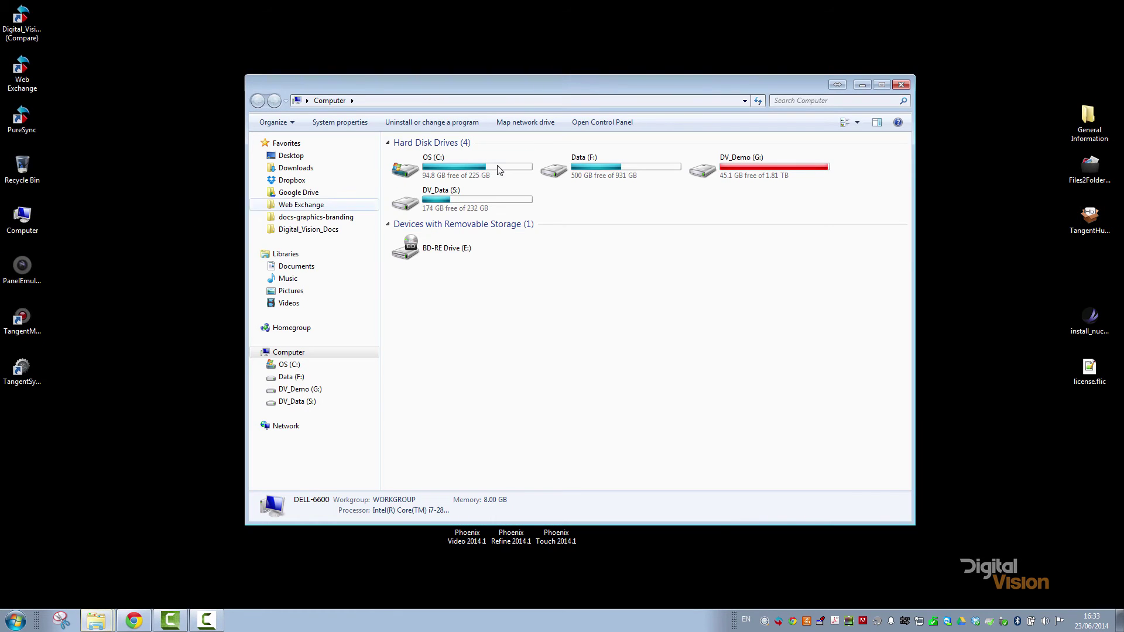
pyautogui.doubleClick(462, 169)
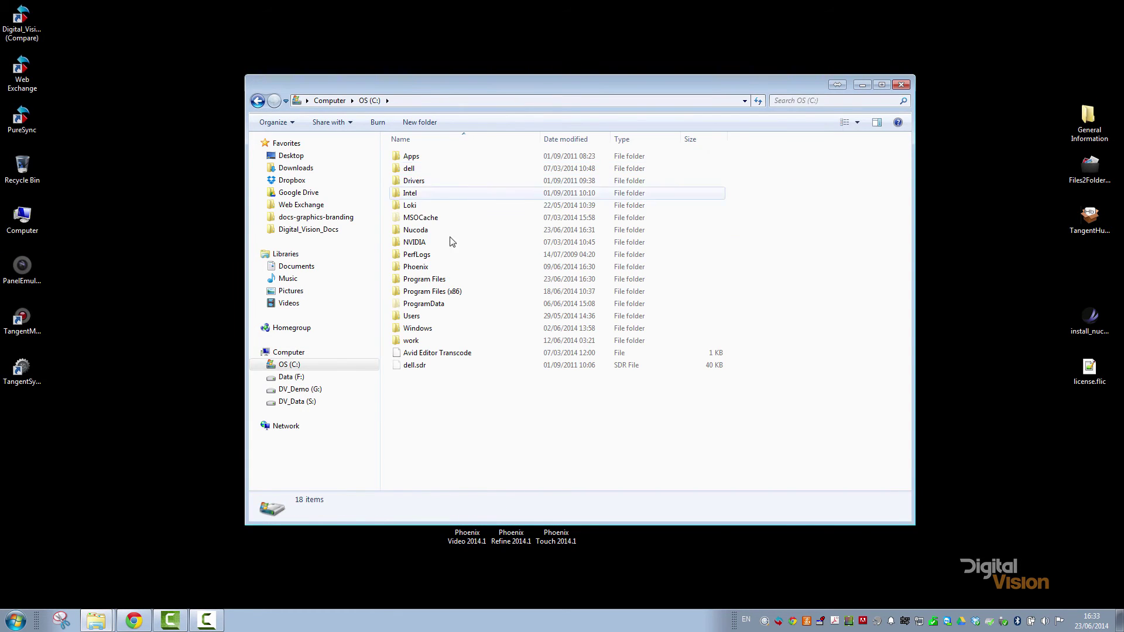
pyautogui.doubleClick(422, 230)
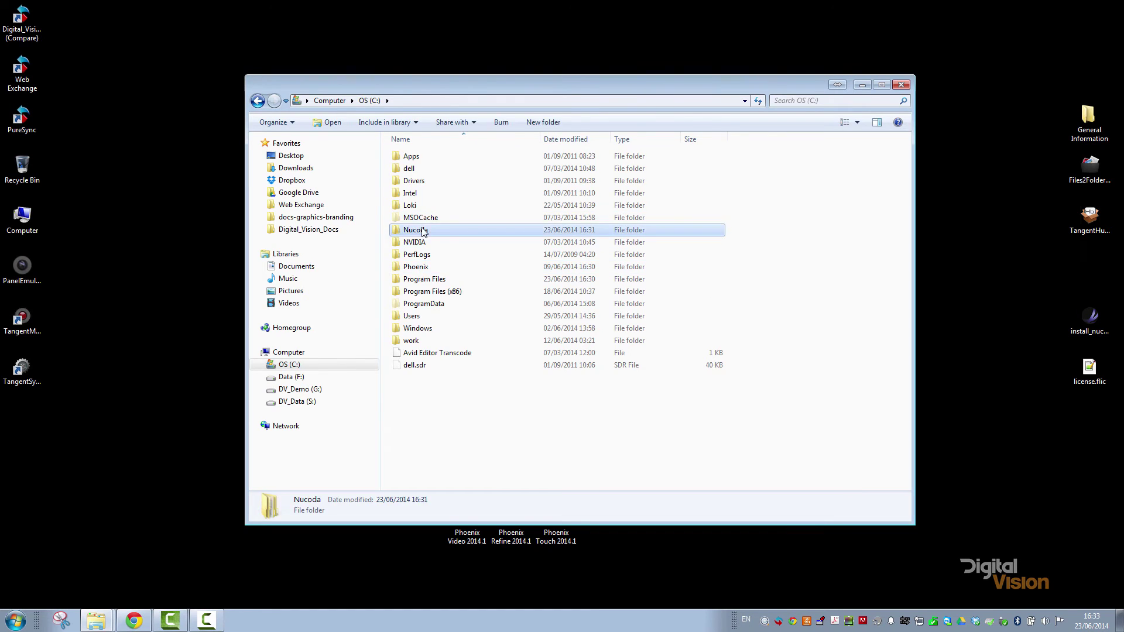
pyautogui.doubleClick(412, 156)
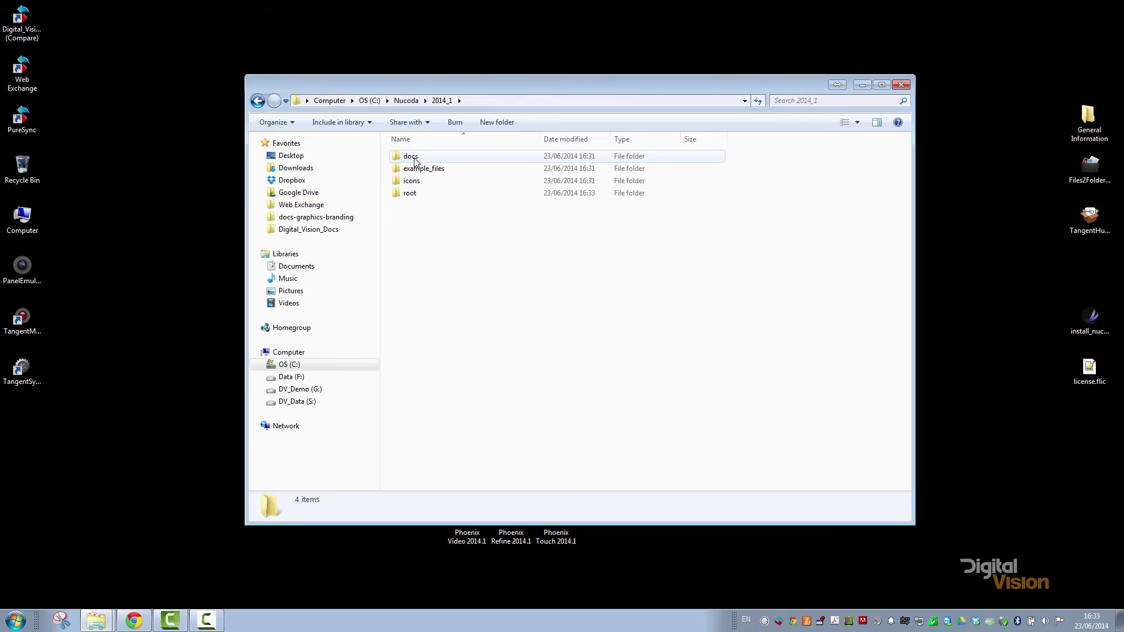
pyautogui.doubleClick(413, 195)
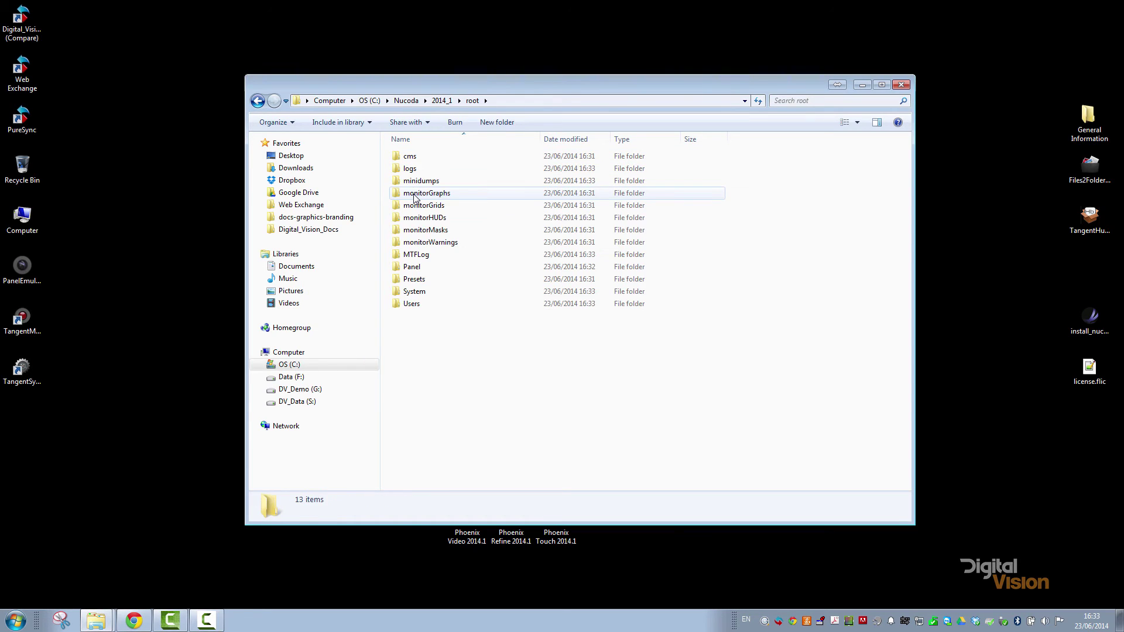
pyautogui.doubleClick(438, 218)
pyautogui.click(438, 166)
pyautogui.doubleClick(436, 159)
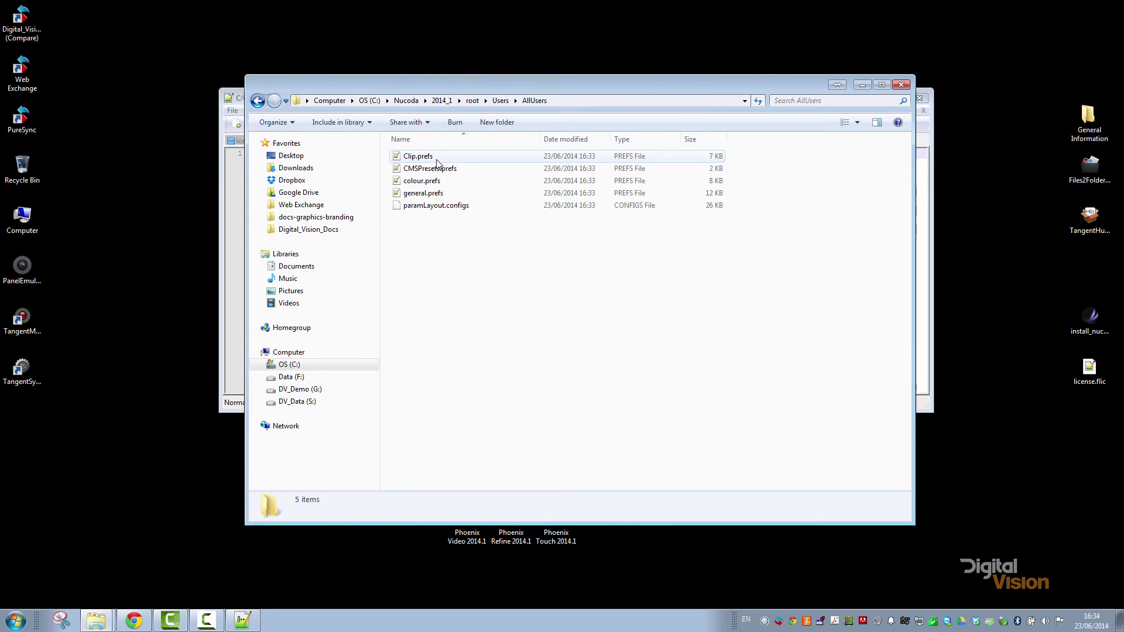
# Step: Open general.prefs in Notepad++, make the window taller, and scroll to the media paths near line 104
pyautogui.doubleClick(418, 195)
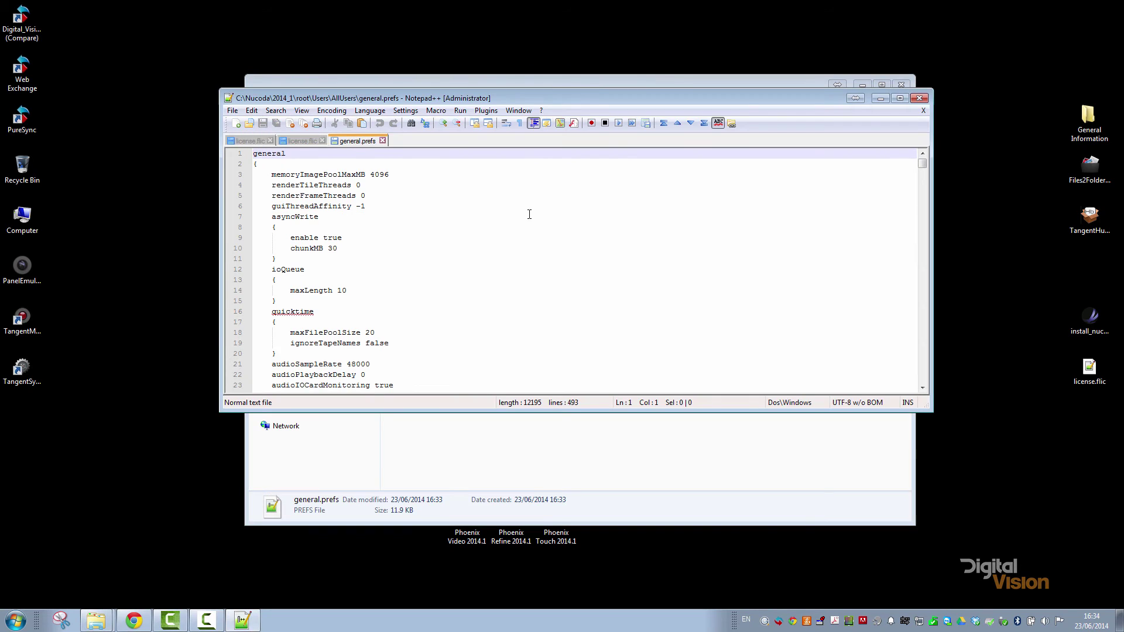
pyautogui.moveTo(552, 91); pyautogui.dragTo(552, 37)
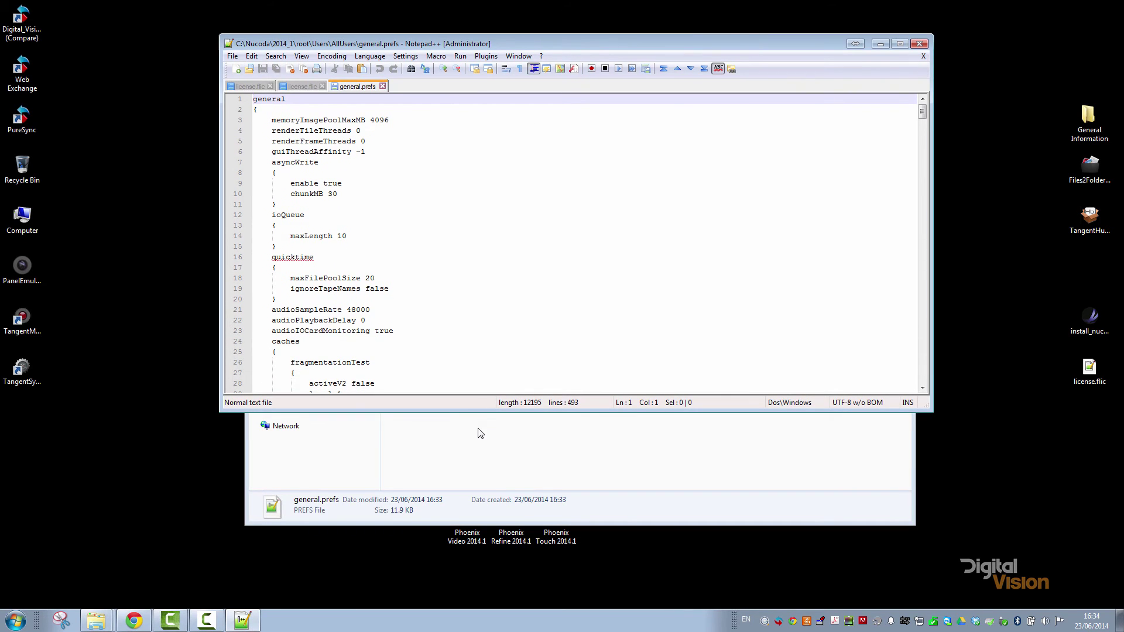
pyautogui.moveTo(475, 413); pyautogui.dragTo(472, 586)
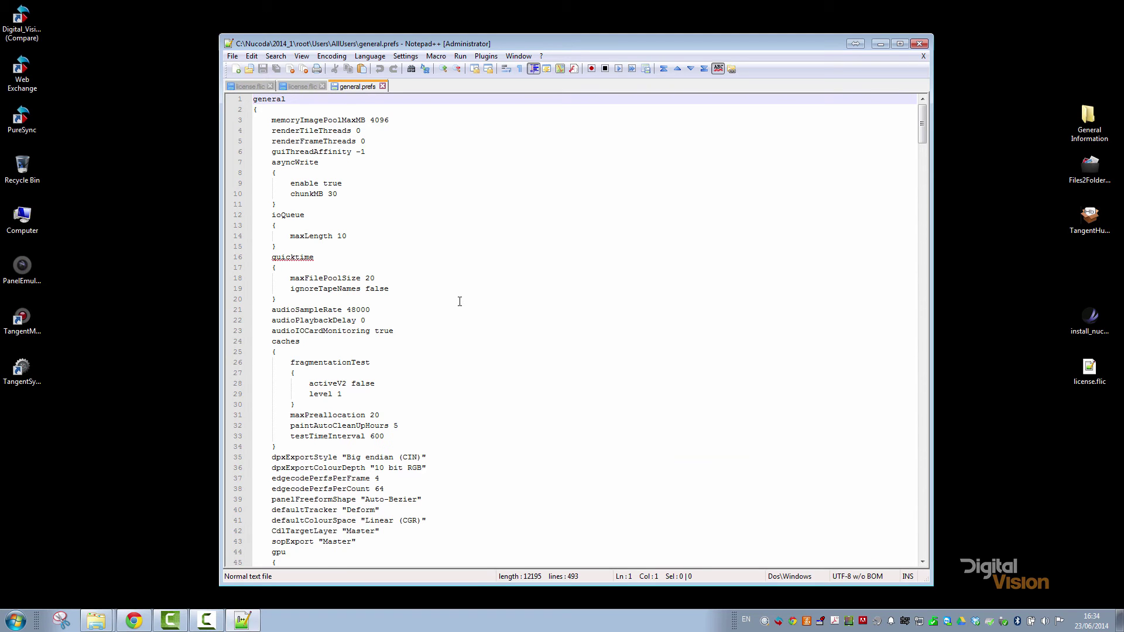
pyautogui.scroll(-2, 459, 302)
pyautogui.scroll(-8, 416, 278)
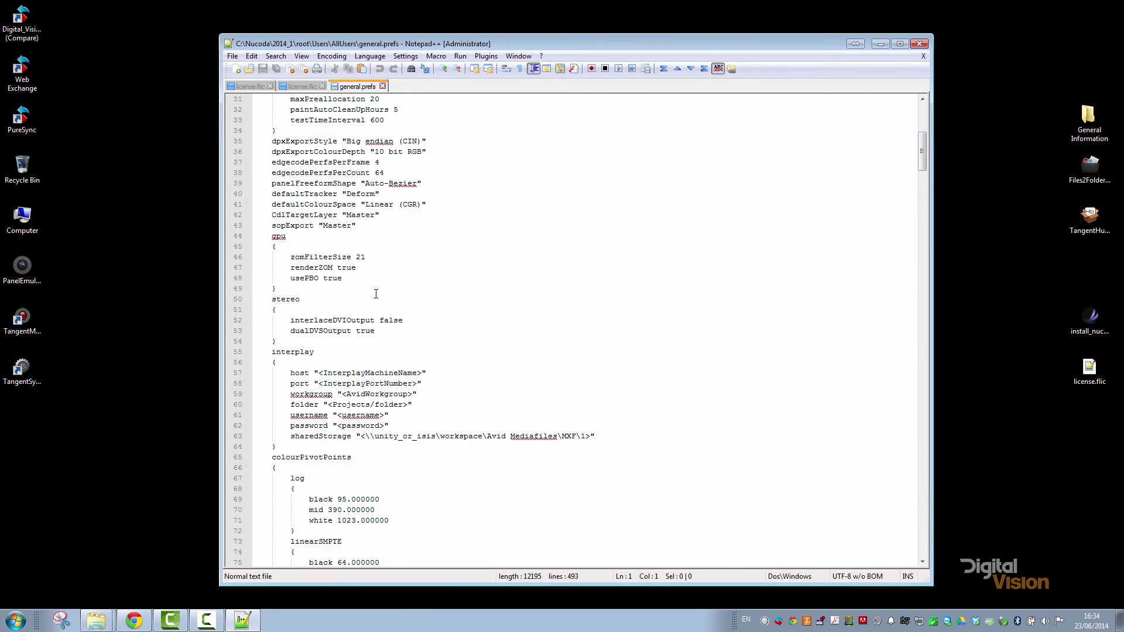
pyautogui.scroll(-3, 375, 294)
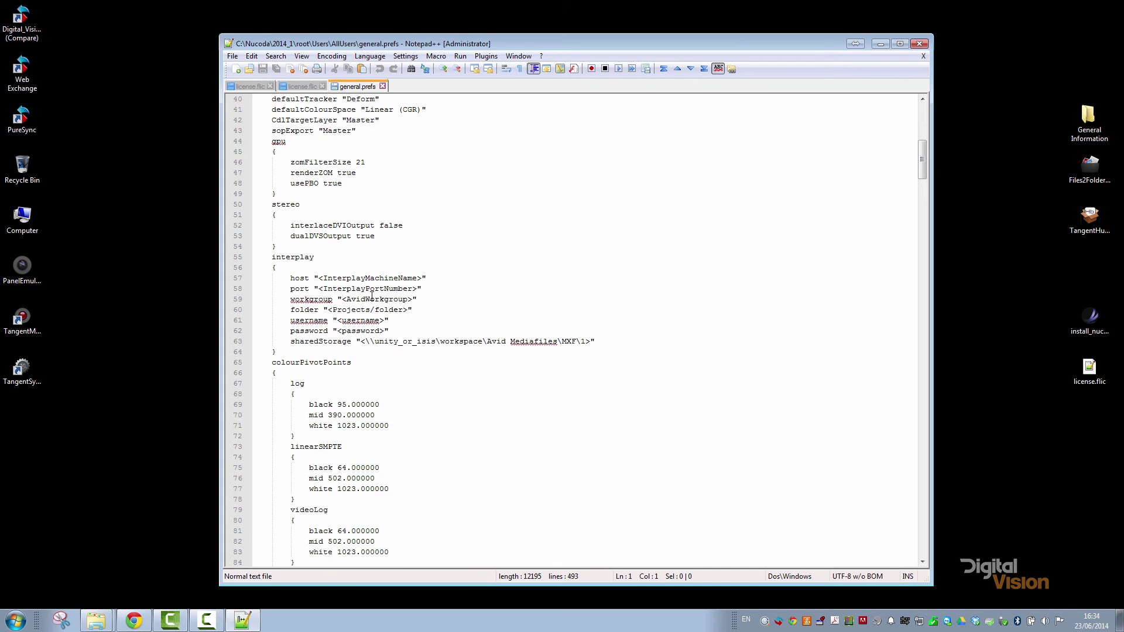
pyautogui.scroll(-11, 370, 297)
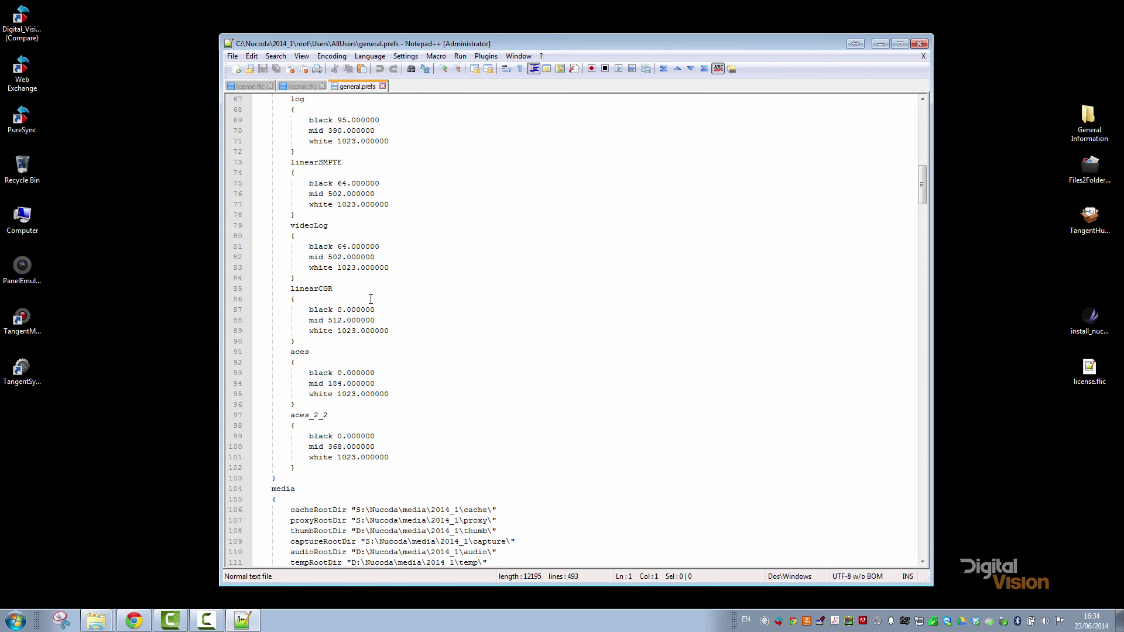
pyautogui.scroll(-7, 370, 299)
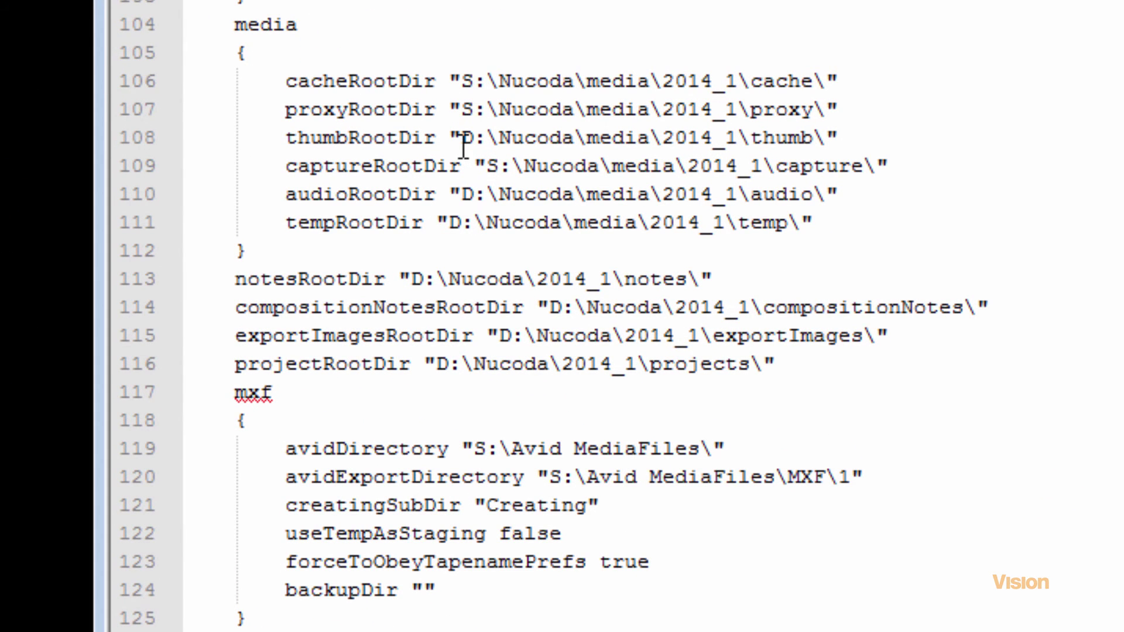
# Step: Change the thumbRootDir drive letter to G, then close Notepad++ and the extra Computer window
pyautogui.doubleClick(464, 139)
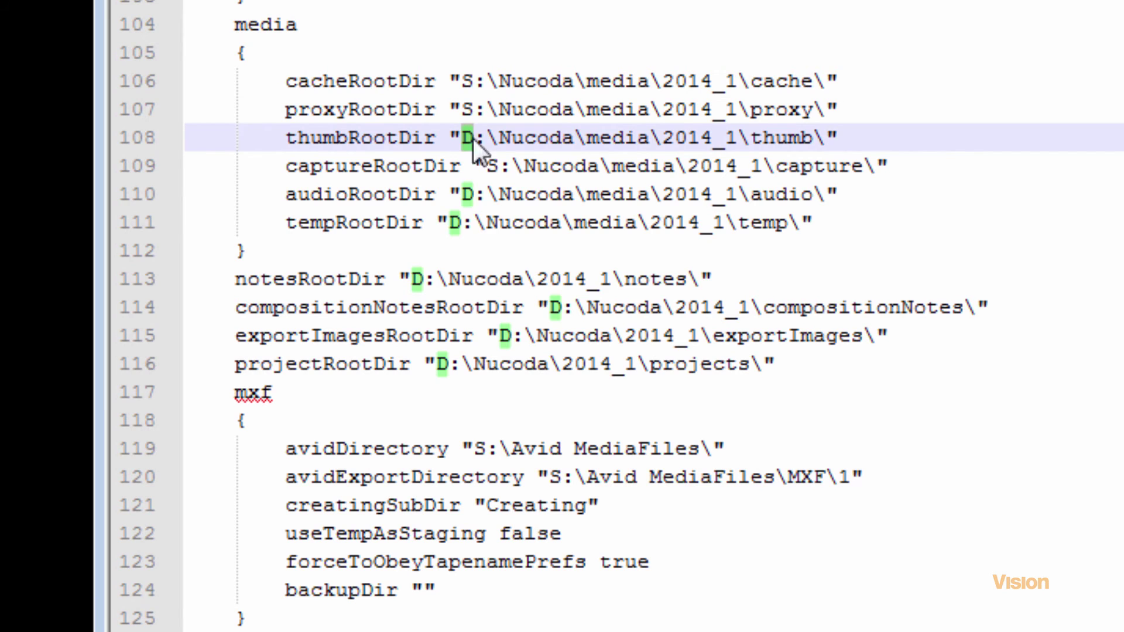
pyautogui.write('G')
pyautogui.doubleClick(463, 194)
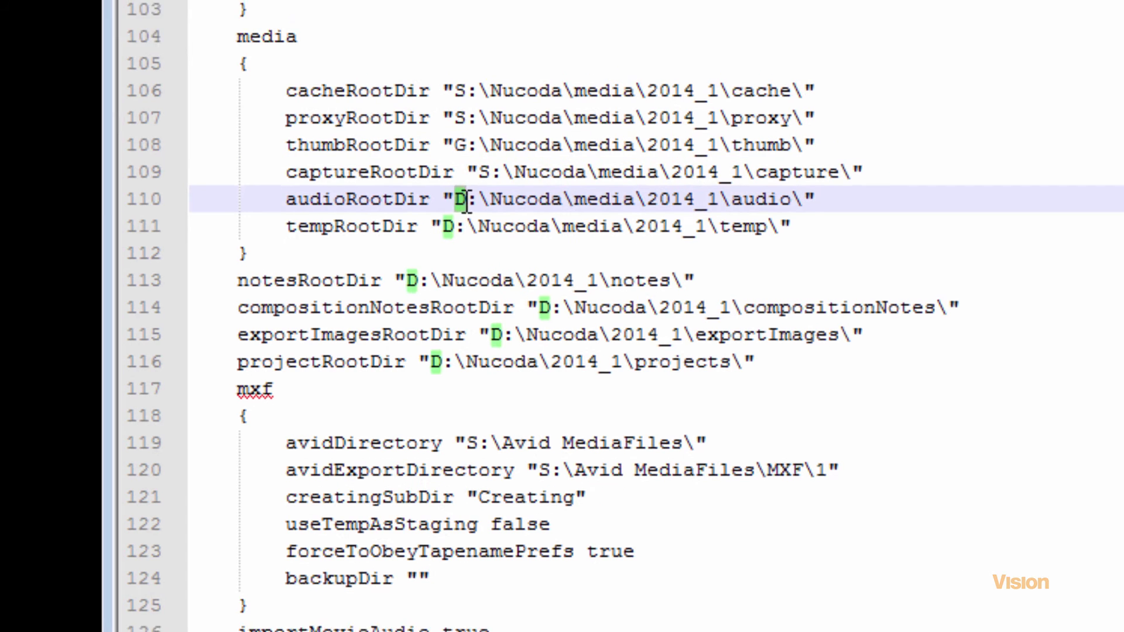
pyautogui.press('super+e')
pyautogui.click(918, 44)
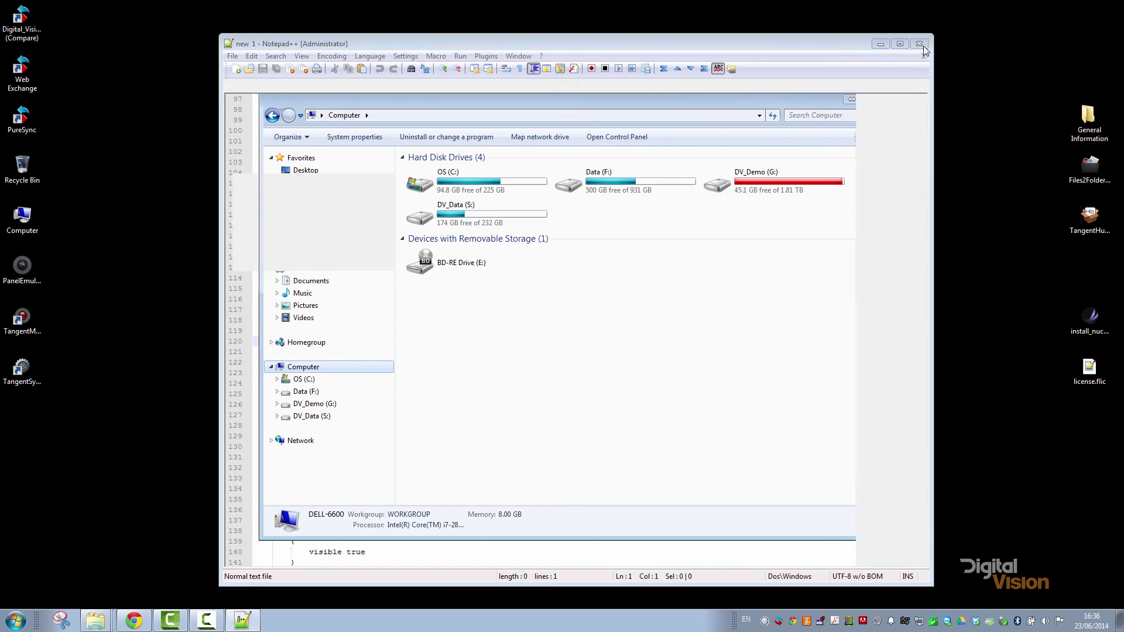
pyautogui.click(916, 100)
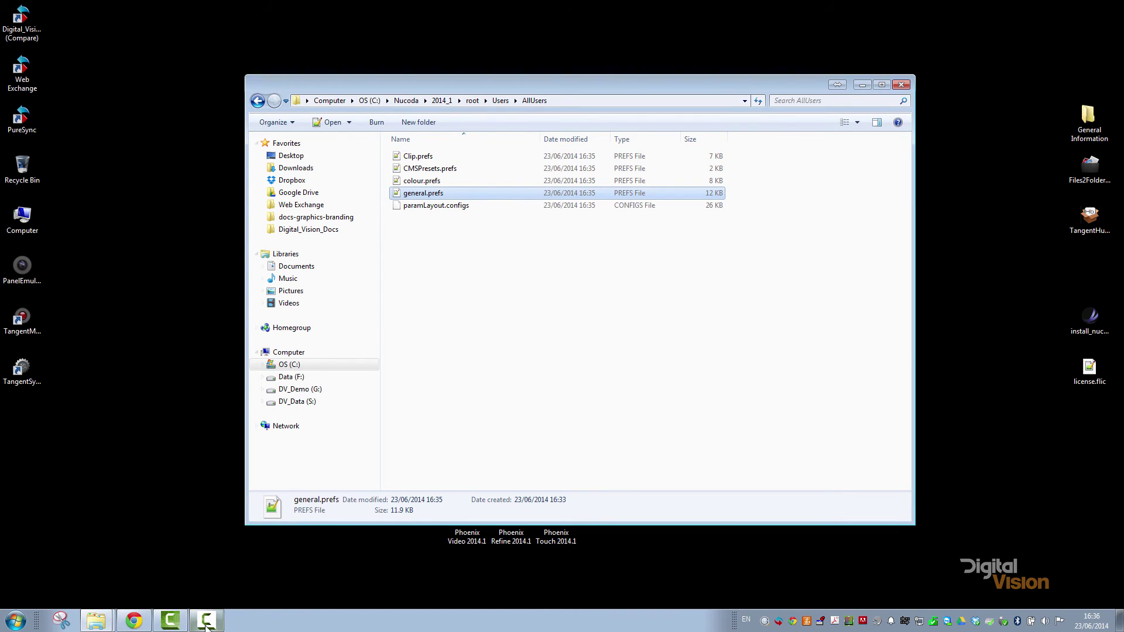
# Step: Reopen general.prefs and change the thumbnail, audio and temp path drive letters to F
pyautogui.doubleClick(419, 193)
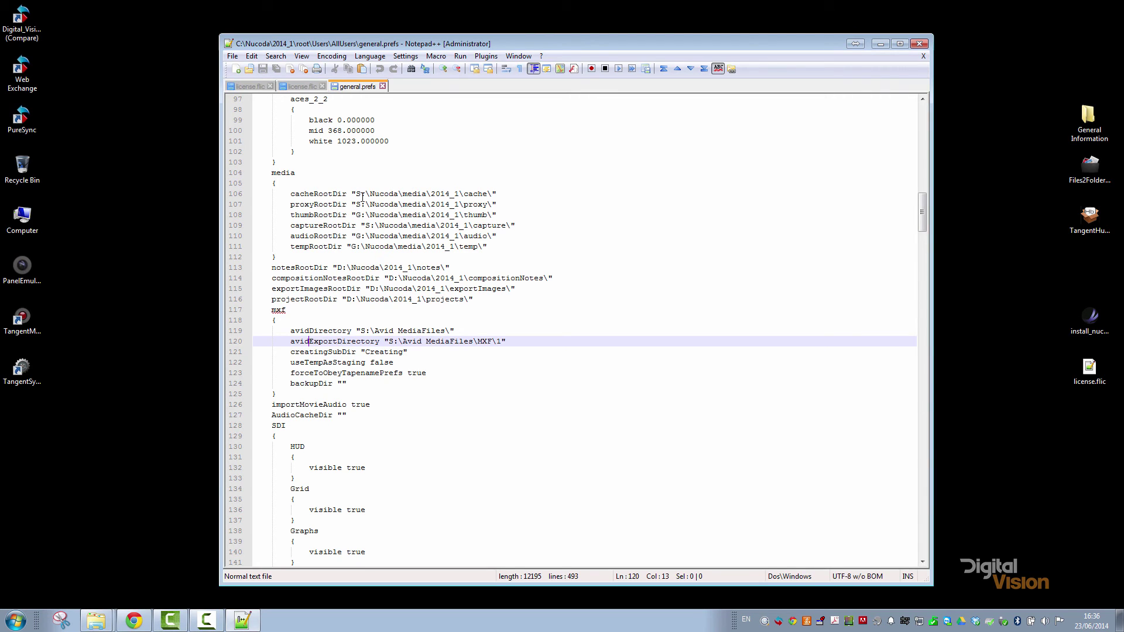
pyautogui.click(359, 216)
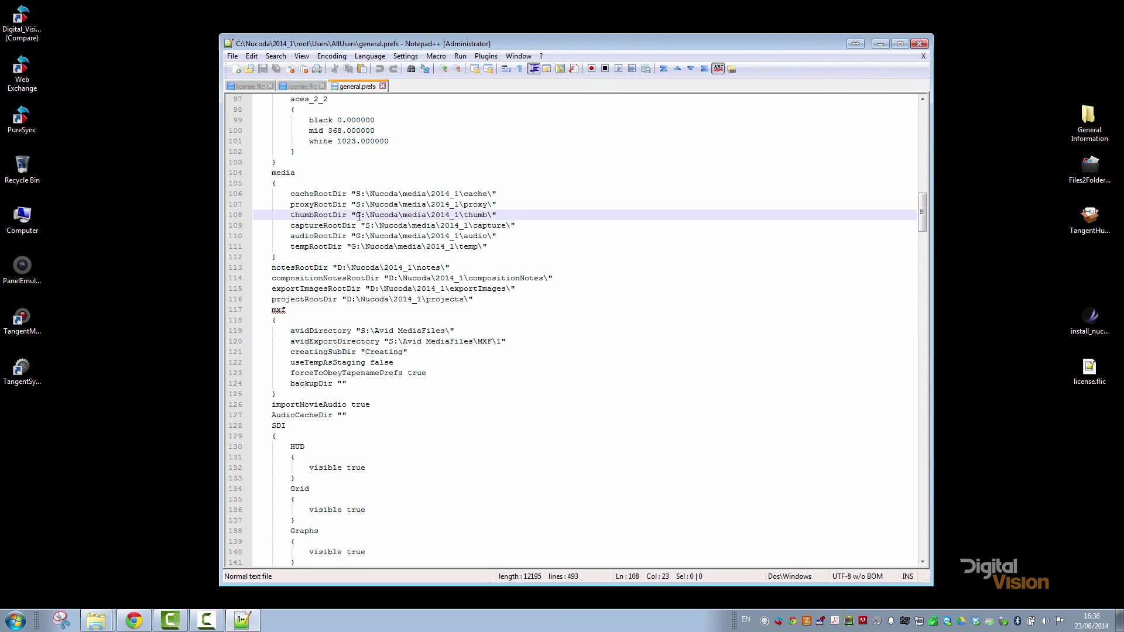
pyautogui.write('F')
pyautogui.doubleClick(359, 236)
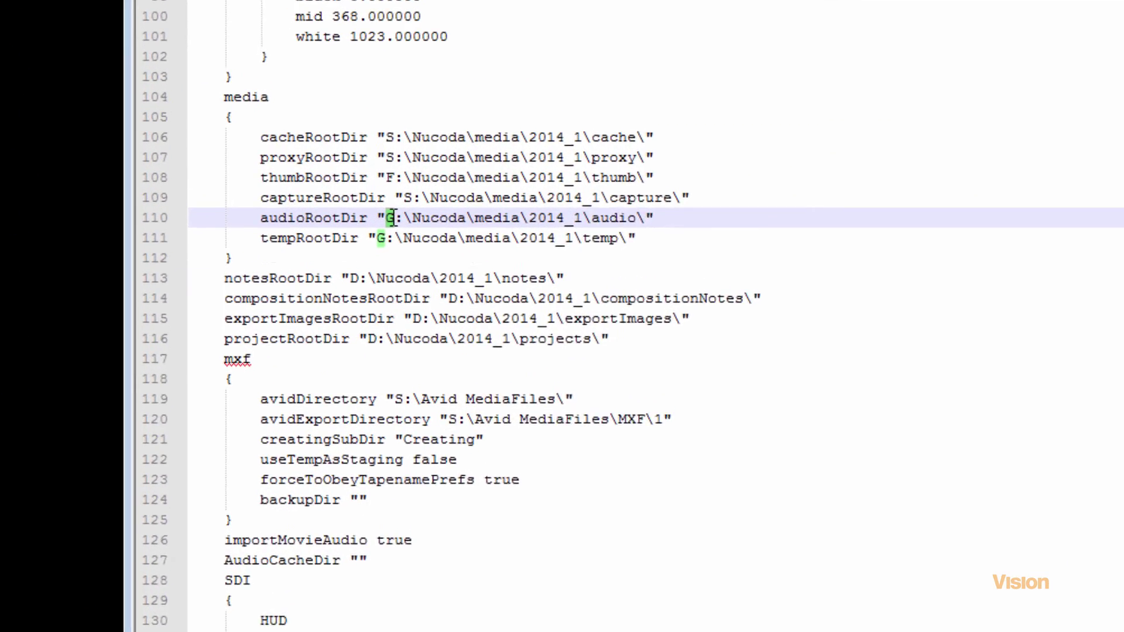
pyautogui.write('F')
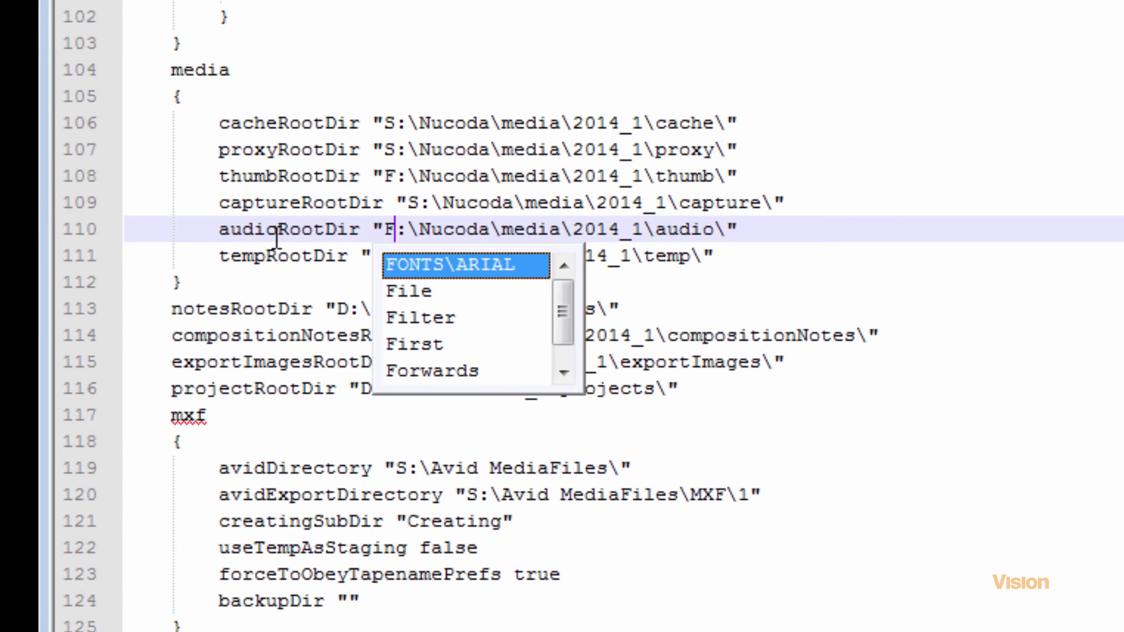
pyautogui.press('Escape')
pyautogui.doubleClick(378, 257)
pyautogui.write('F')
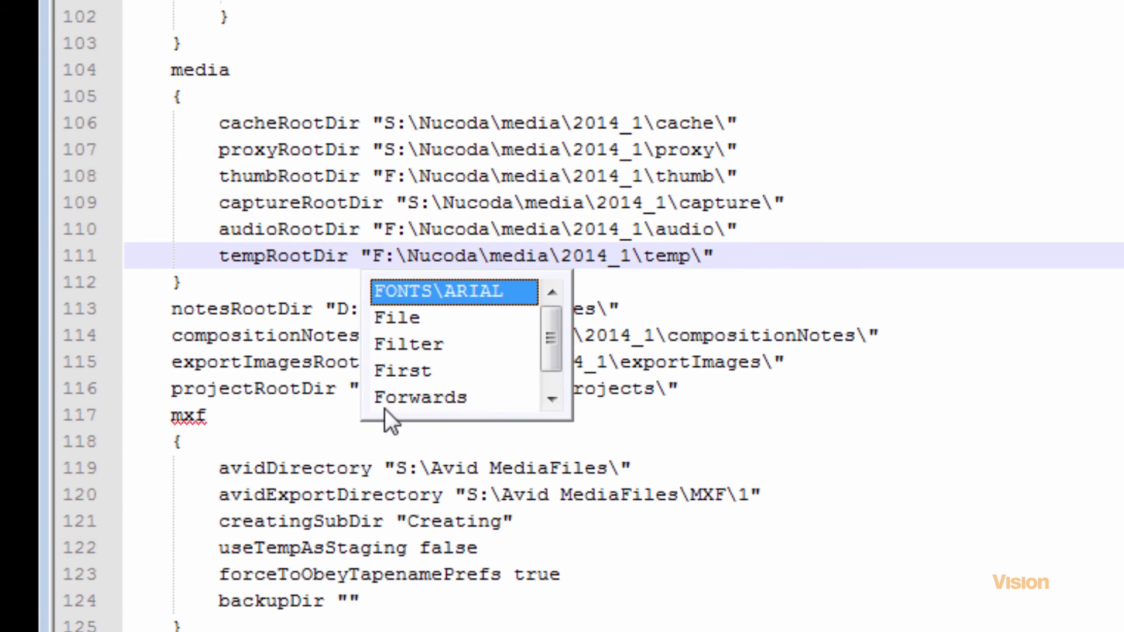
pyautogui.click(407, 547)
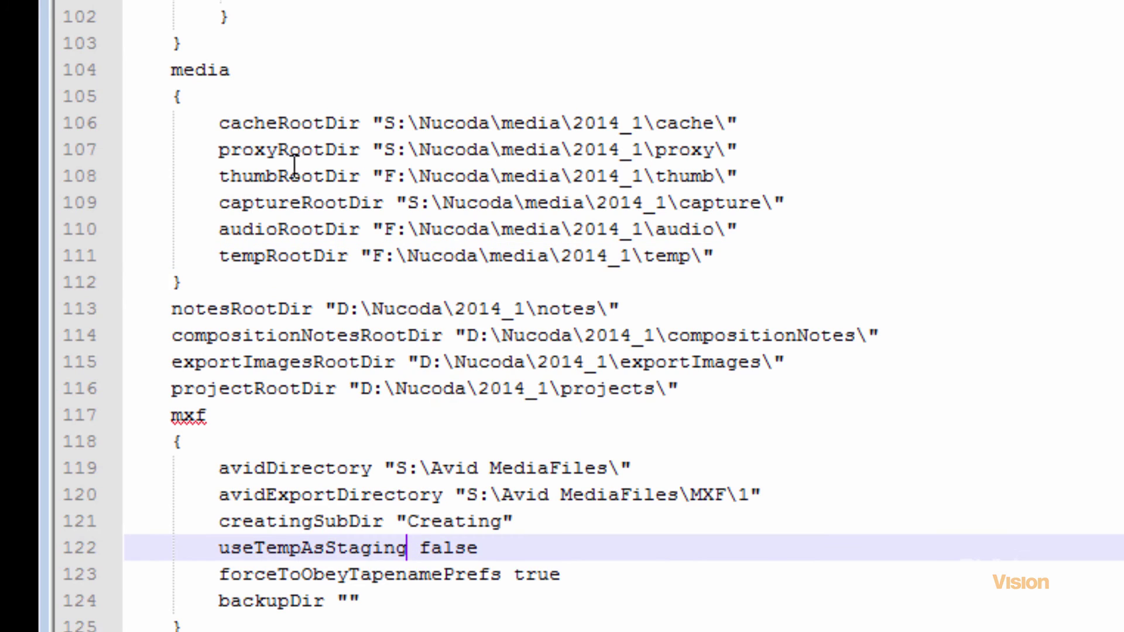
# Step: Change the notes, composition notes and export images paths from the D drive to F
pyautogui.doubleClick(347, 308)
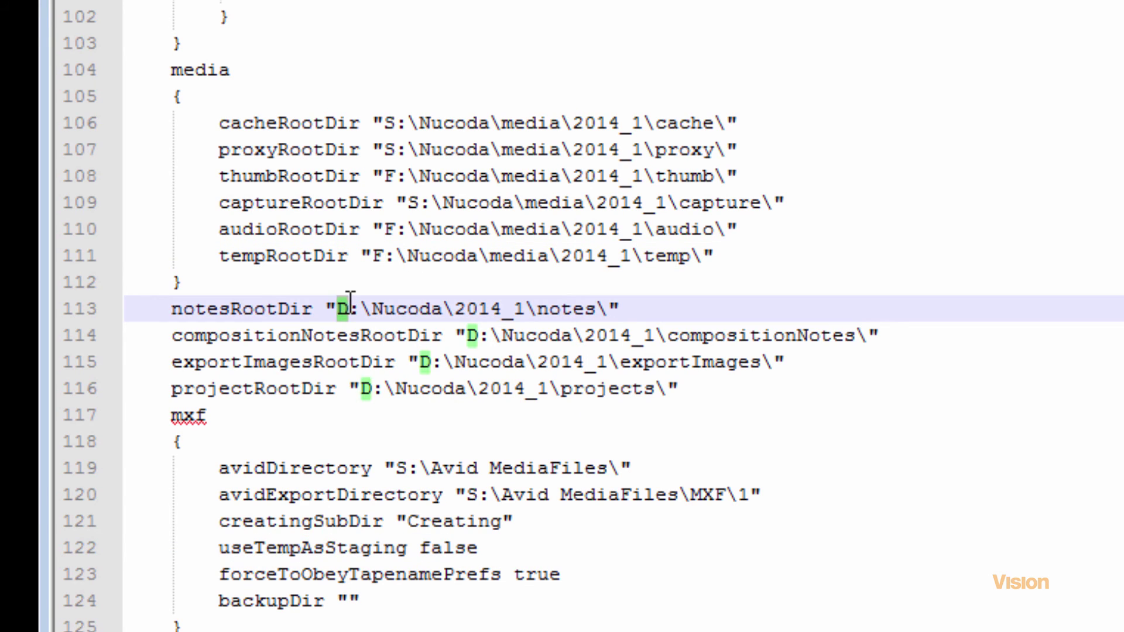
pyautogui.write('F')
pyautogui.click(472, 319)
pyautogui.doubleClick(472, 335)
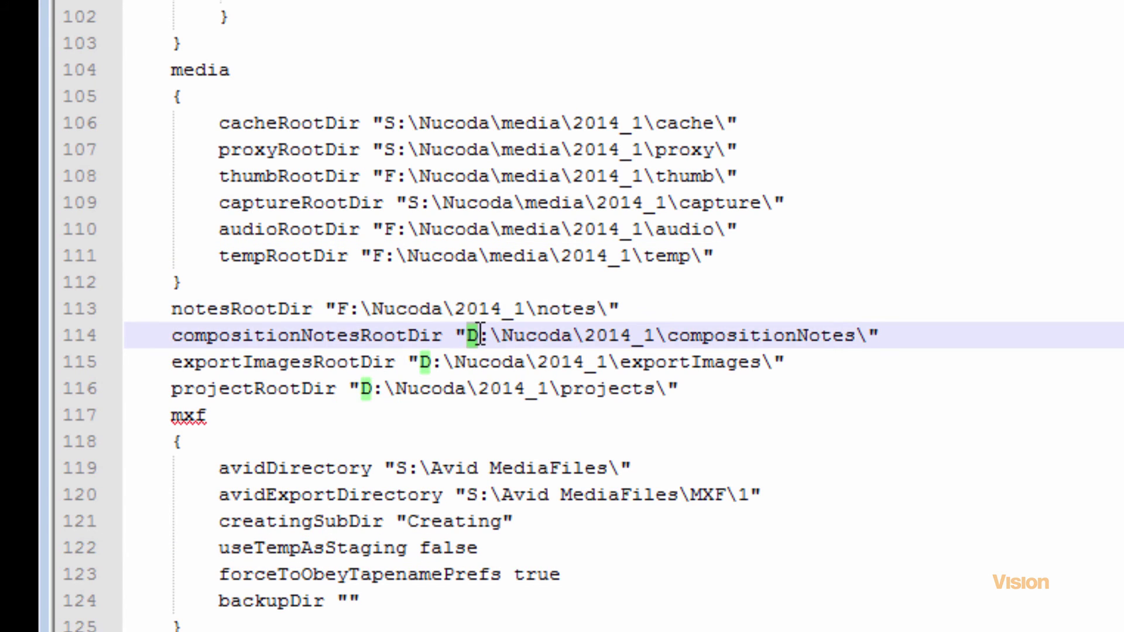
pyautogui.write('F')
pyautogui.click(422, 362)
pyautogui.doubleClick(425, 362)
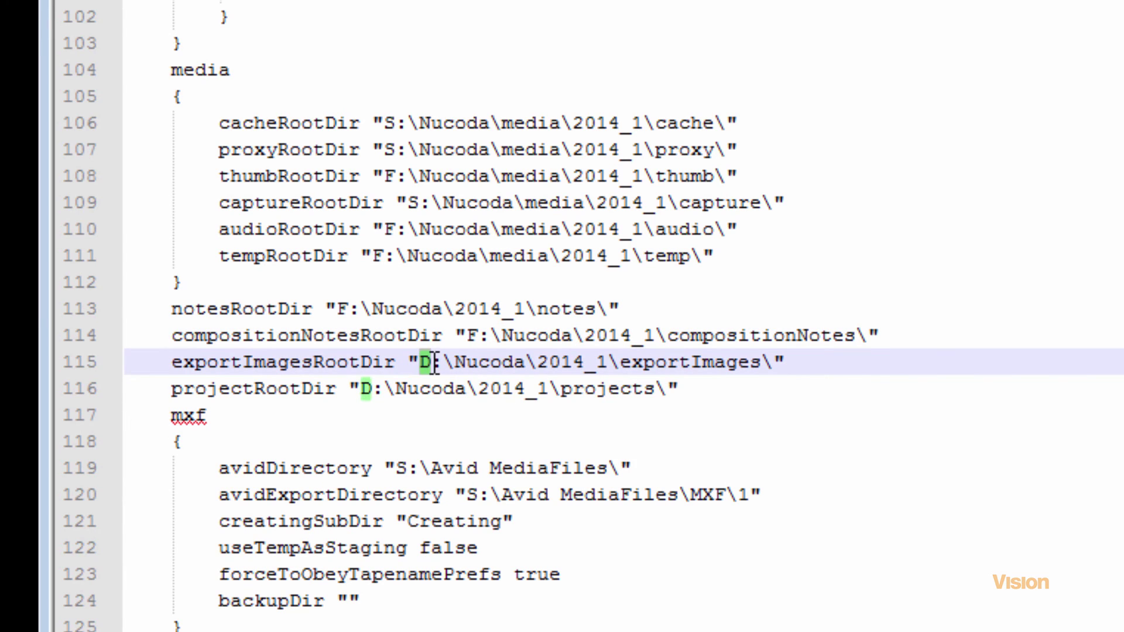
pyautogui.write('F')
pyautogui.click(364, 389)
# Step: Switch the project path's drive letter from D to F
pyautogui.doubleClick(367, 389)
pyautogui.write('F')
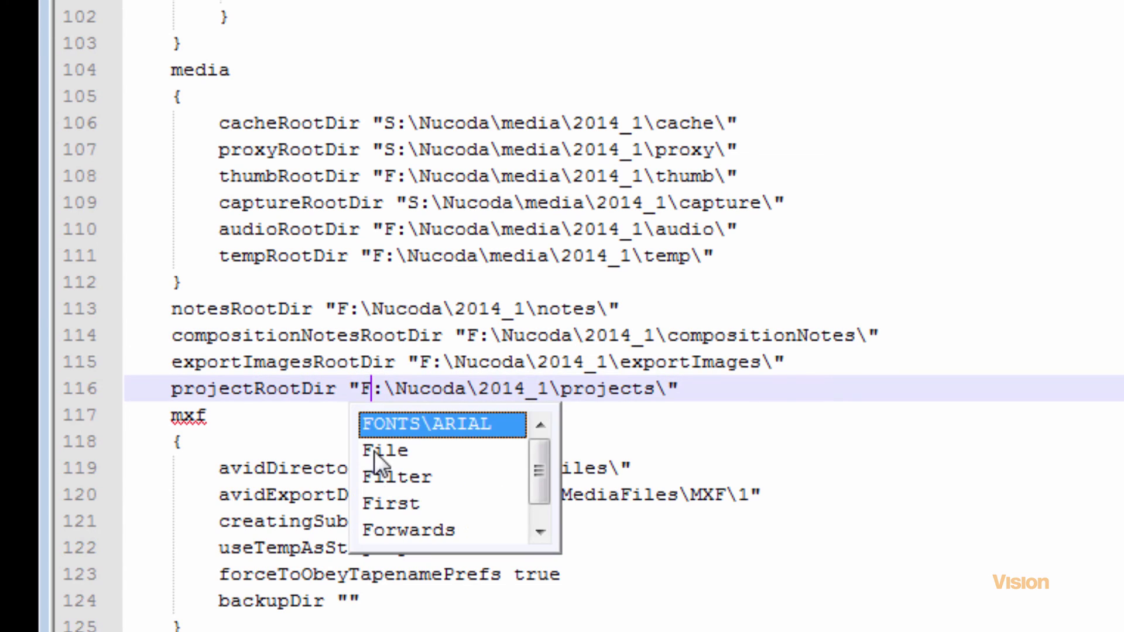
pyautogui.click(371, 477)
pyautogui.click(466, 495)
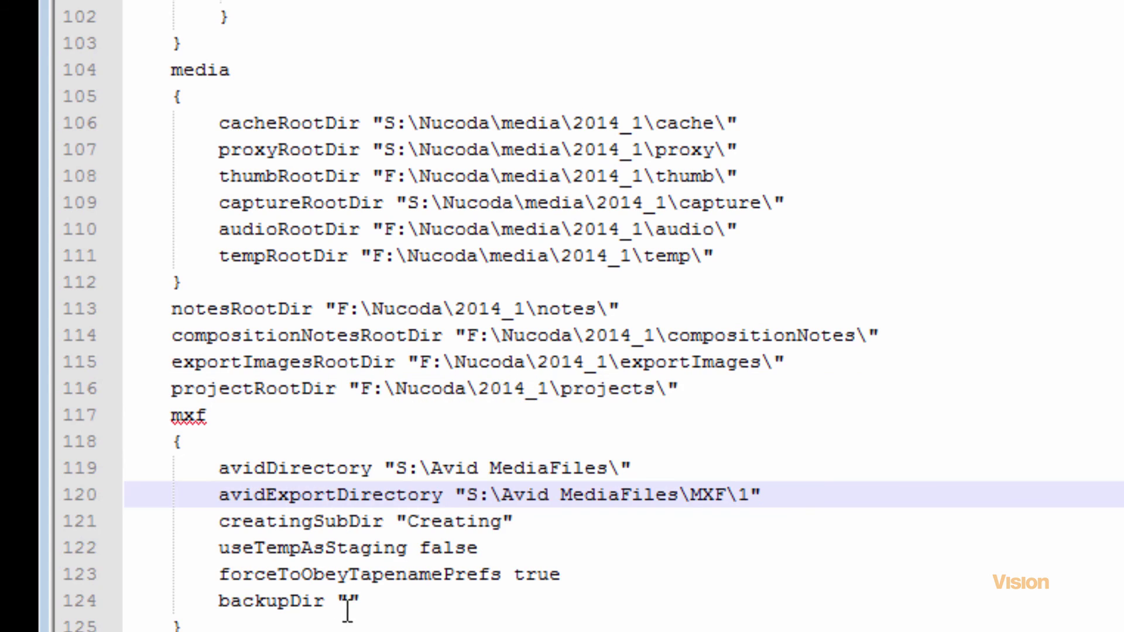
pyautogui.doubleClick(367, 389)
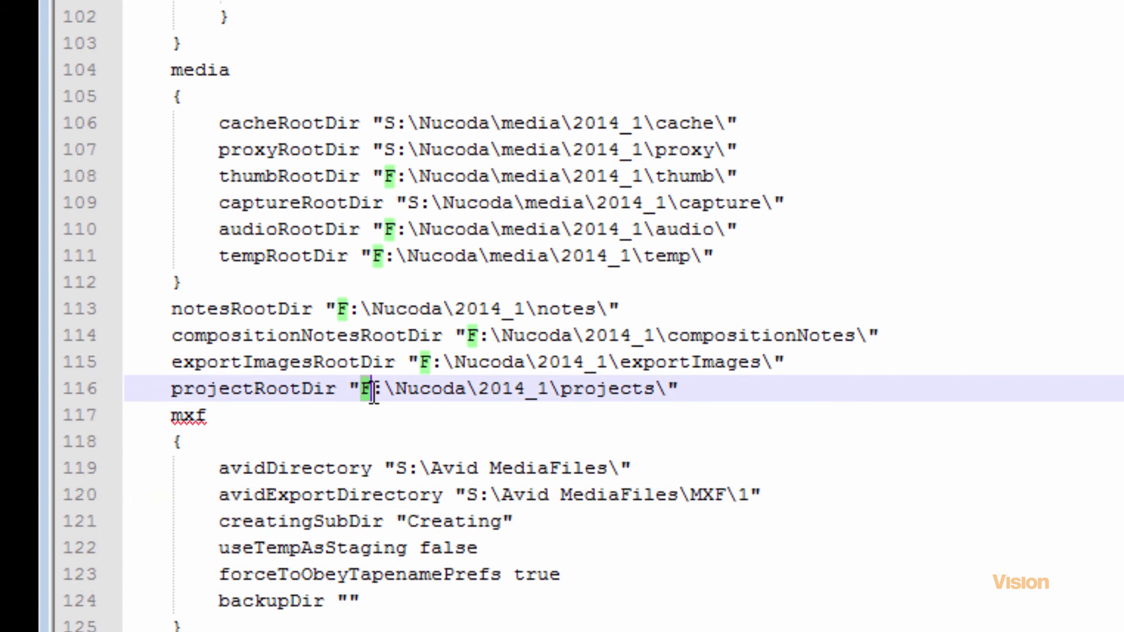
pyautogui.write('F')
pyautogui.click(288, 498)
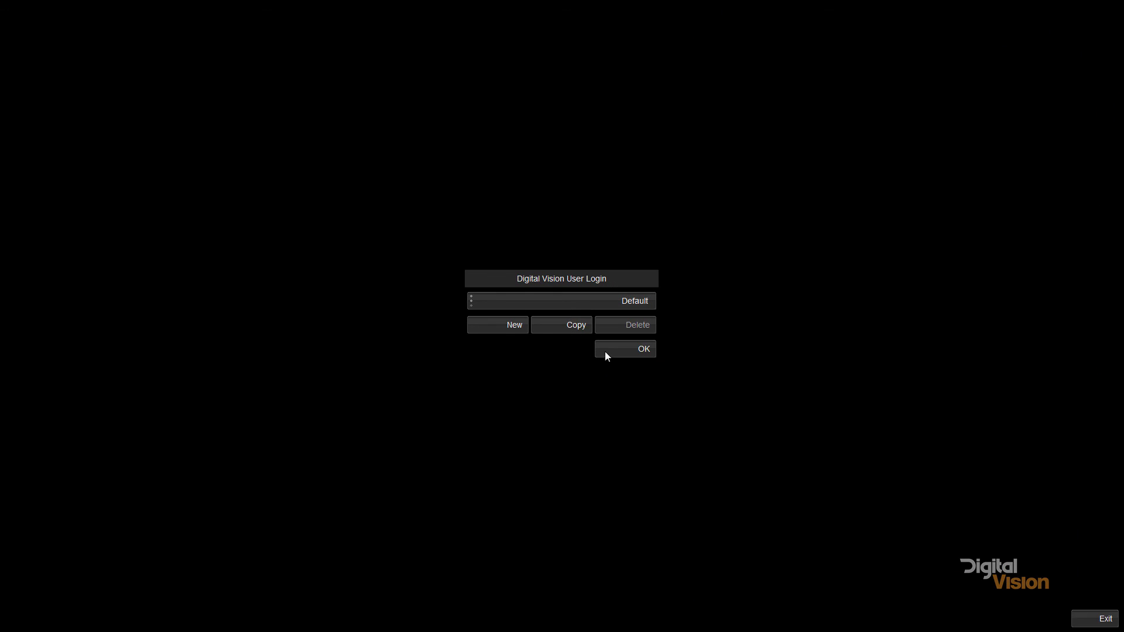
# Step: Confirm the Nucoda login so it loads through the splash screen to the Project page
pyautogui.click(607, 350)
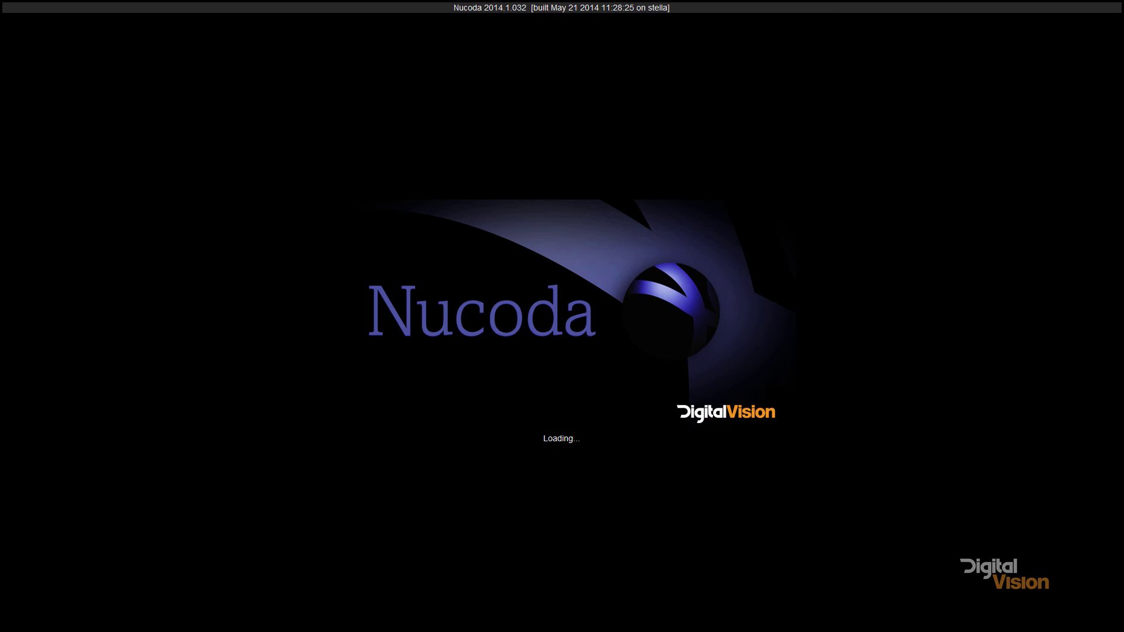